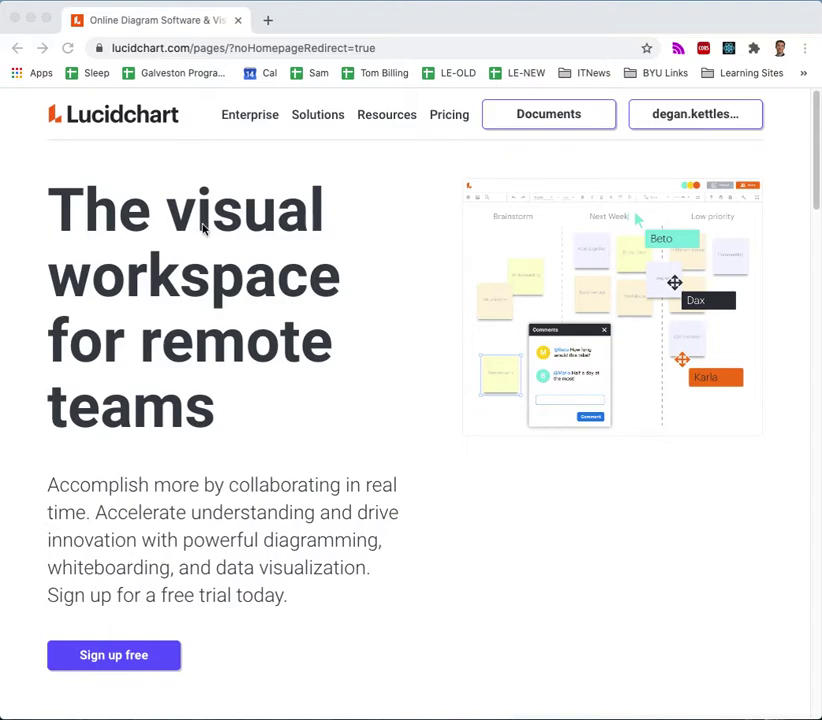
Step: Open the documents area and create a new blank diagram
left_click(569, 128)
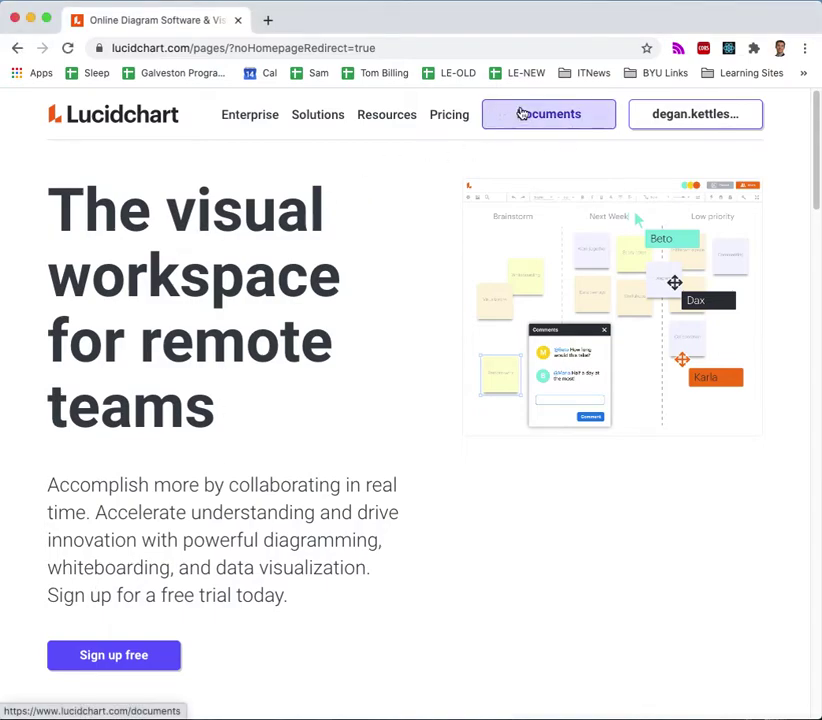
left_click(521, 114)
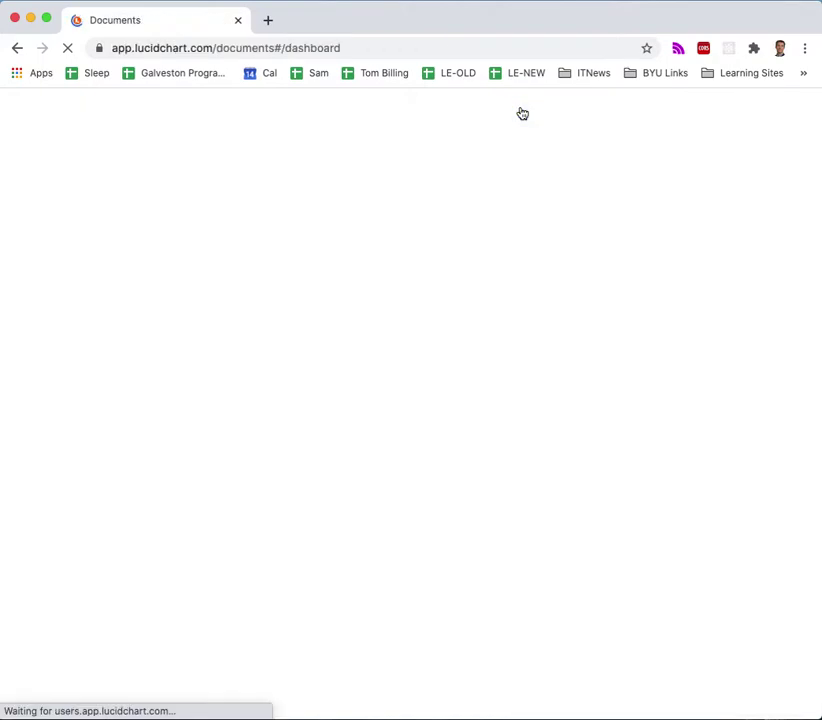
left_click(102, 175)
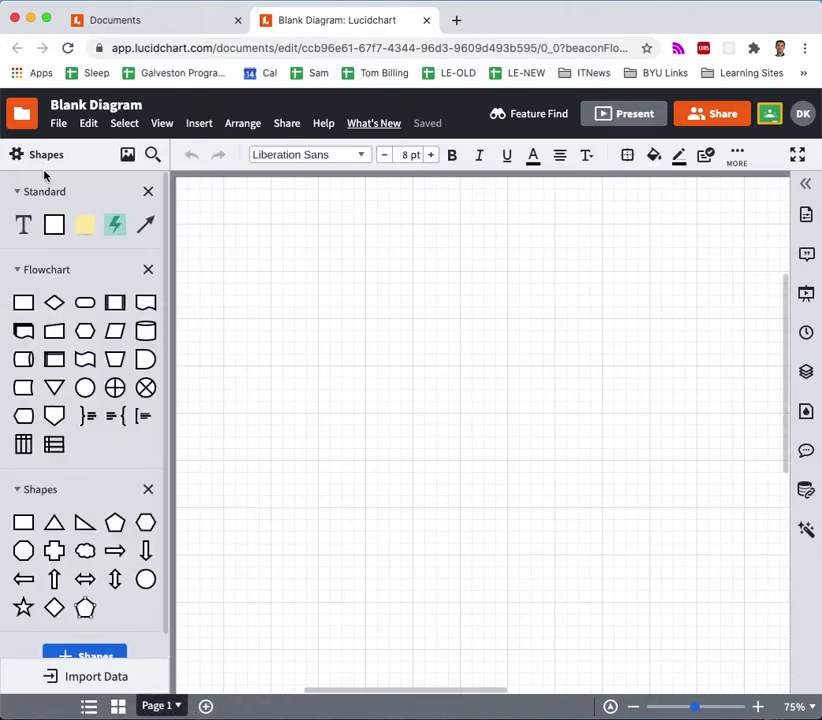
Step: Find the UML standard library with the search term "uml" and add all its shapes to the diagram's shape collection
left_click(40, 158)
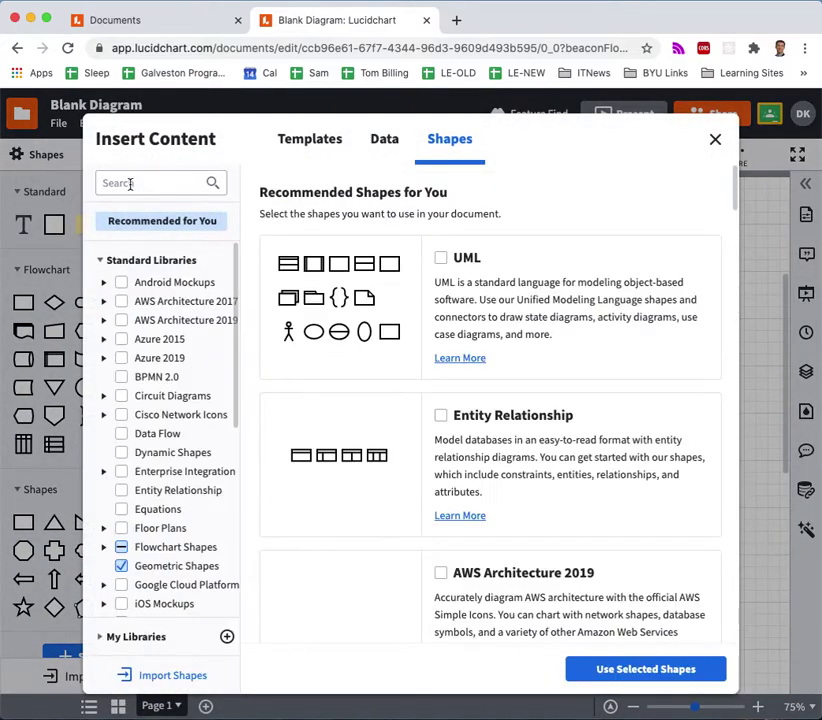
type("uml")
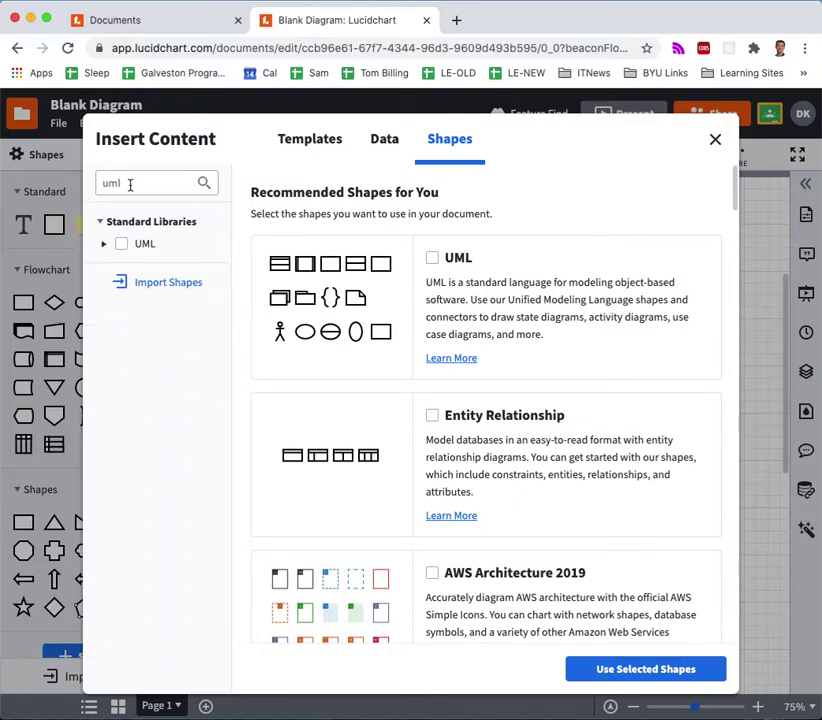
left_click(125, 244)
left_click(121, 244)
left_click(659, 670)
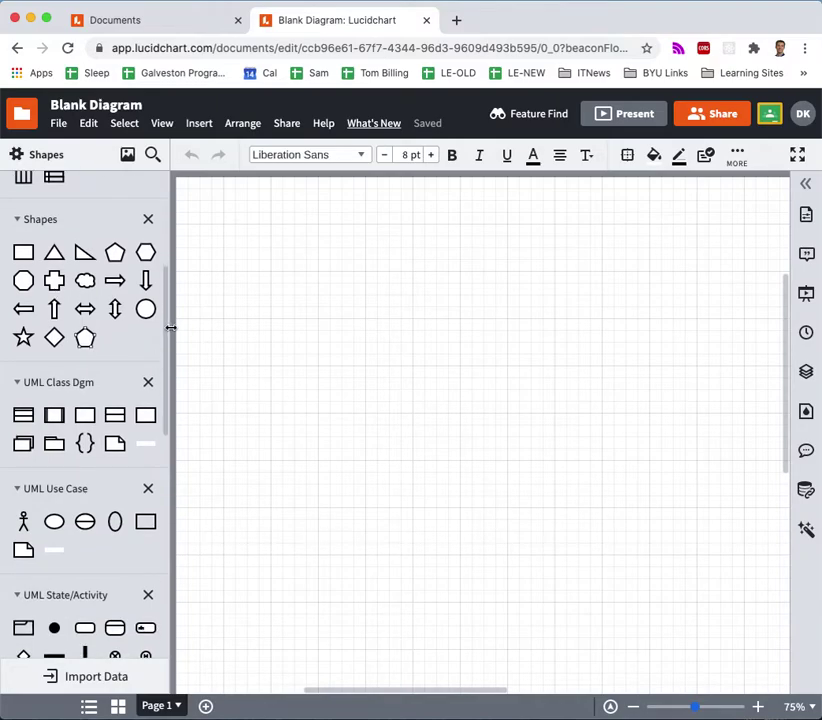
scroll(165, 340, "down", 2)
left_click_drag(163, 357, 185, 532)
mouse_move(24, 257)
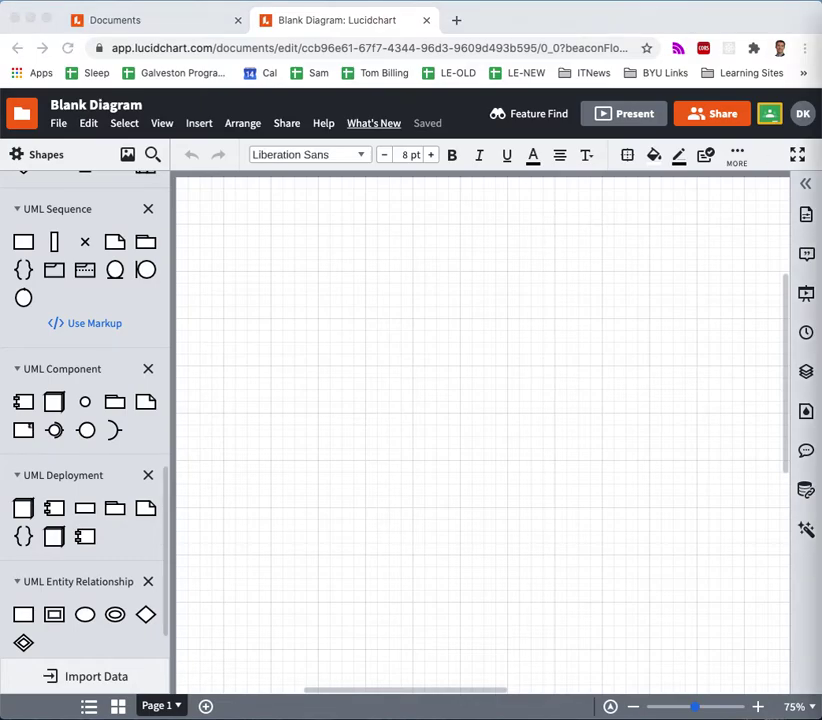
Step: Switch to the Word document and review the comic book system requirements, the use case diagram and the Enter a Comic use case
left_click_drag(821, 160, 549, 22)
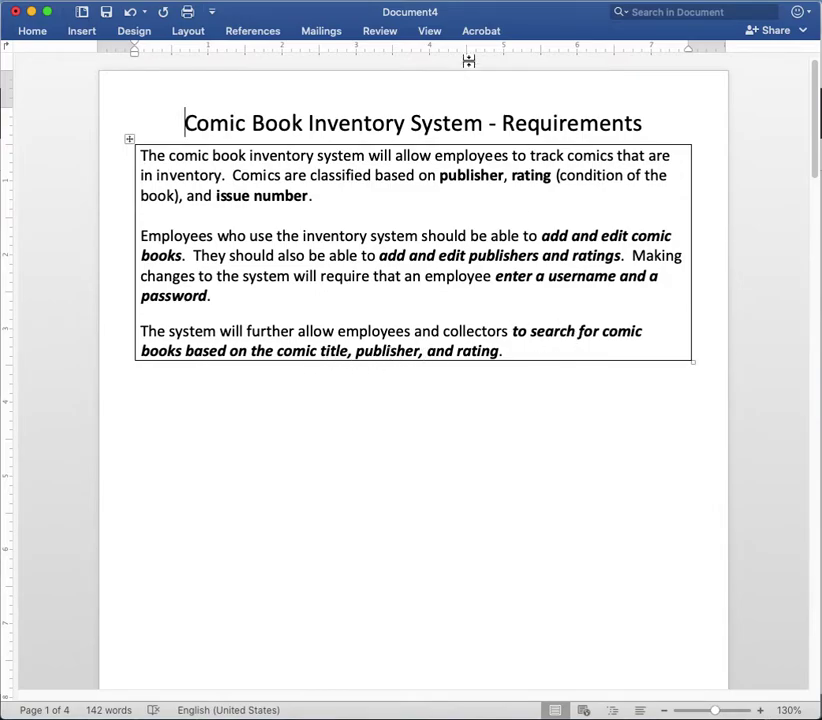
scroll(429, 479, "down", 2)
scroll(429, 479, "down", 15)
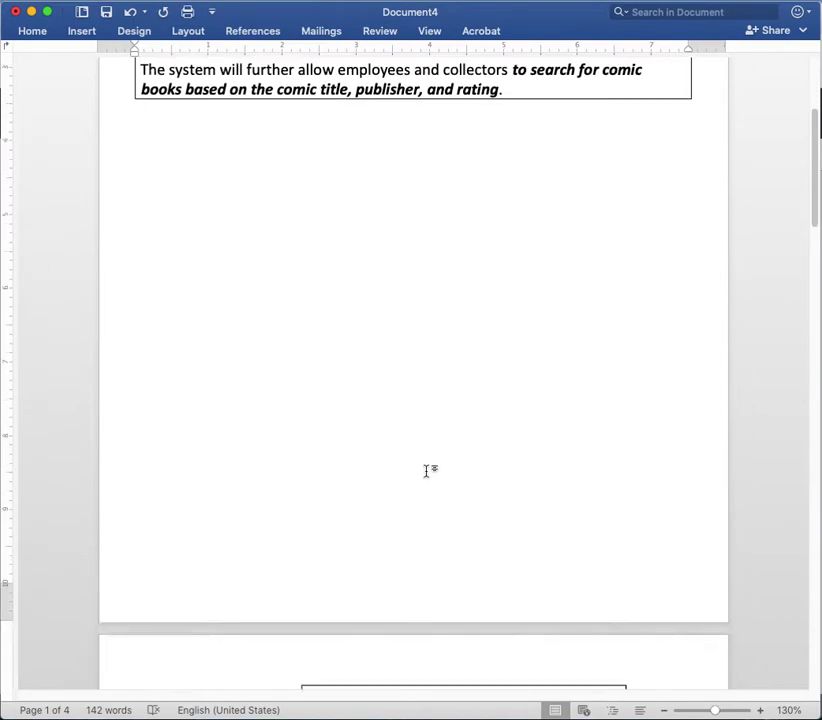
scroll(423, 480, "down", 4)
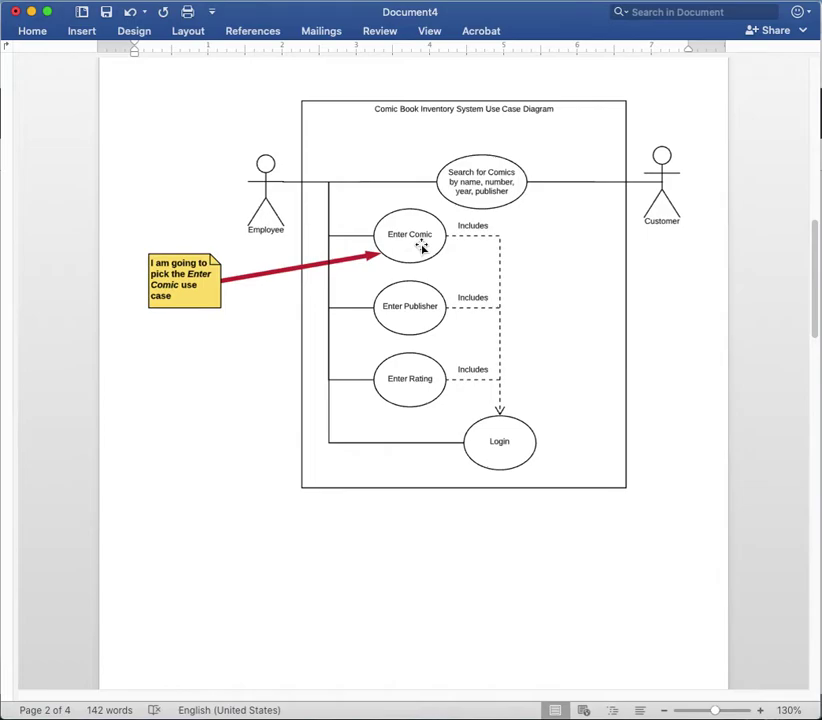
scroll(428, 272, "down", 10)
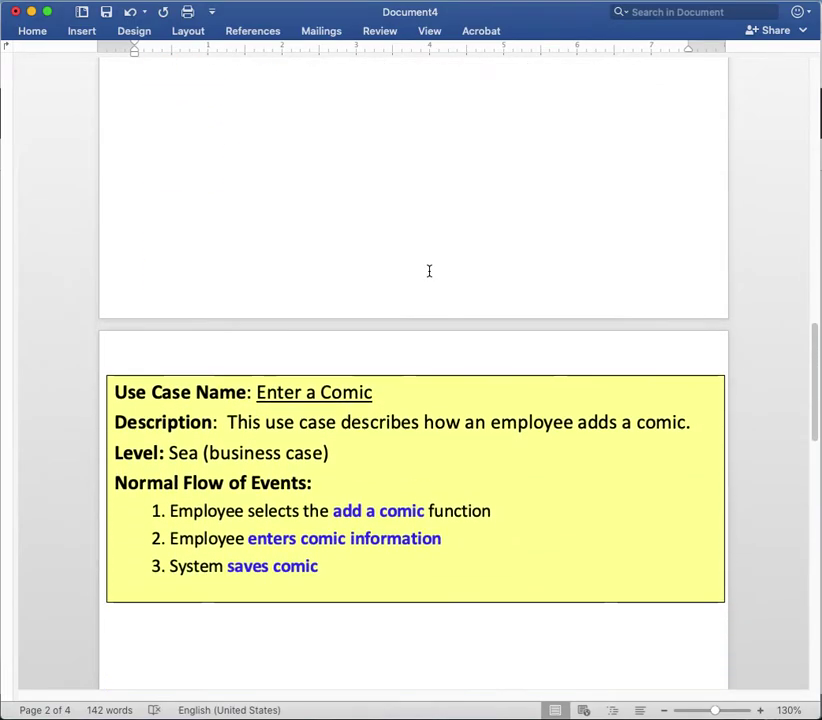
scroll(429, 271, "down", 1)
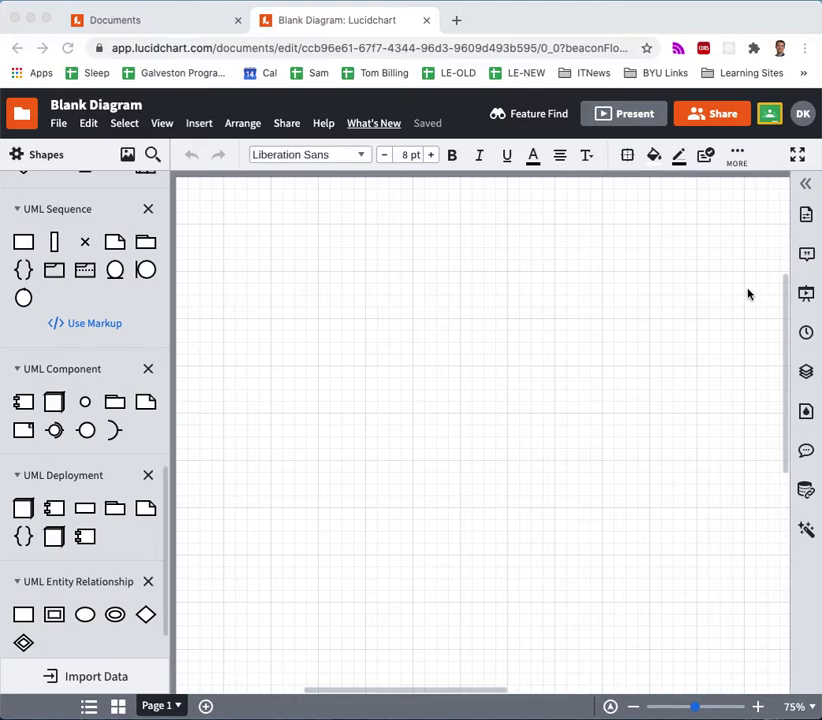
right_click(489, 275)
left_click(586, 293)
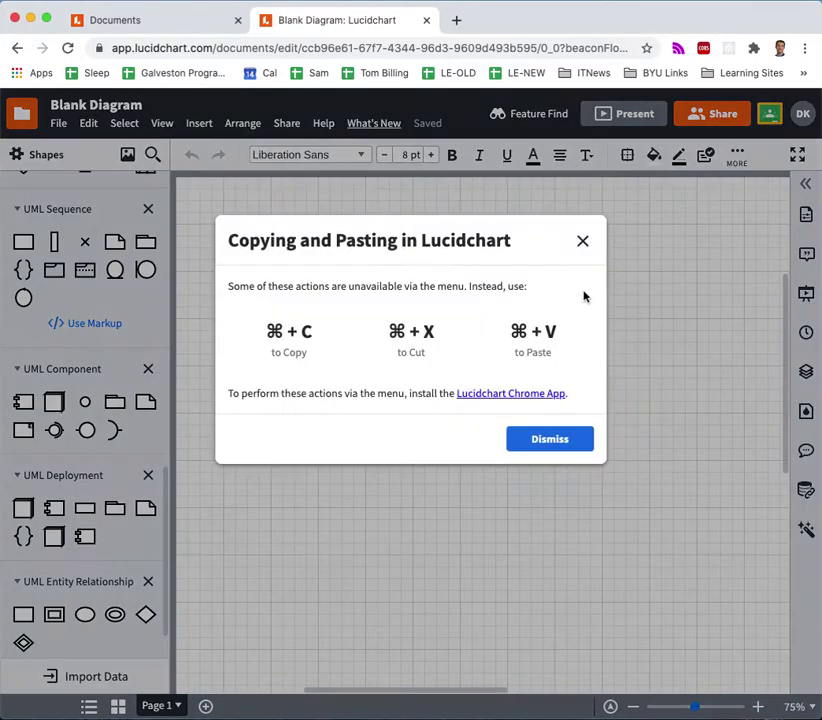
left_click(535, 438)
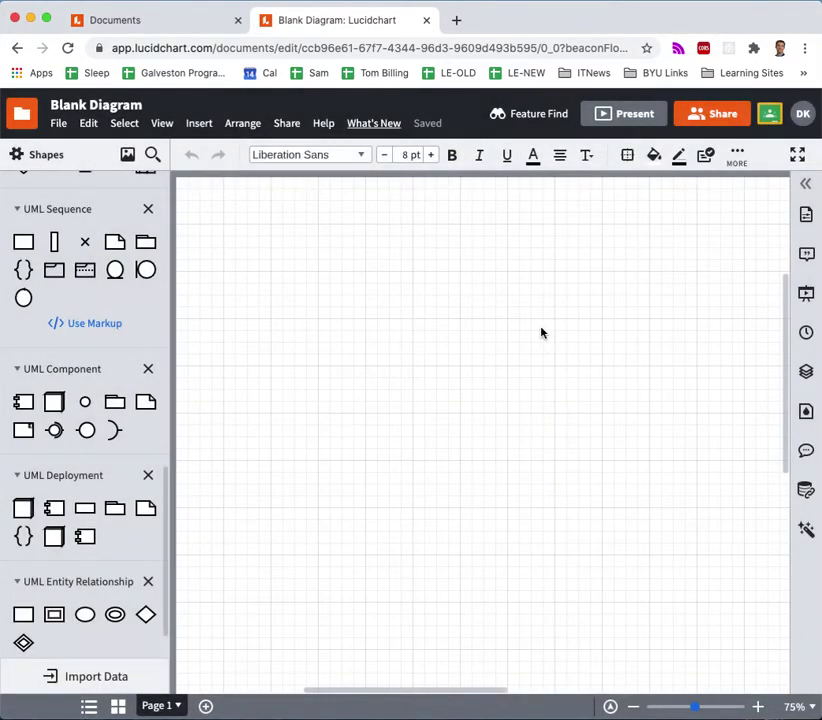
Step: Paste the copied note listing the three flow steps for adding a comic and place it near the top of the page
key("ctrl+v")
left_click_drag(513, 696, 448, 683)
left_click_drag(635, 431, 550, 332)
left_click_drag(470, 690, 413, 689)
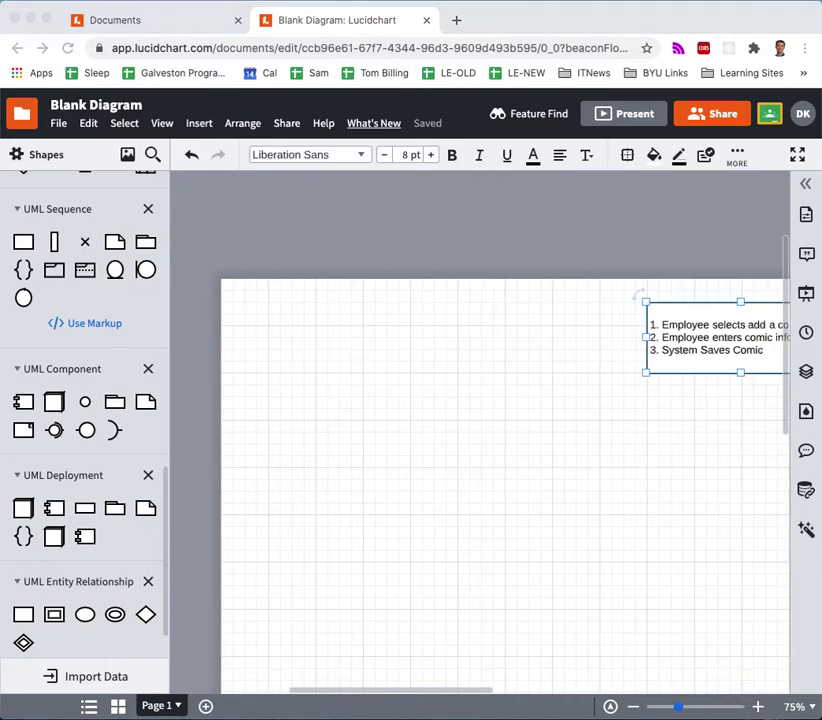
left_click(787, 318)
left_click_drag(785, 320, 789, 349)
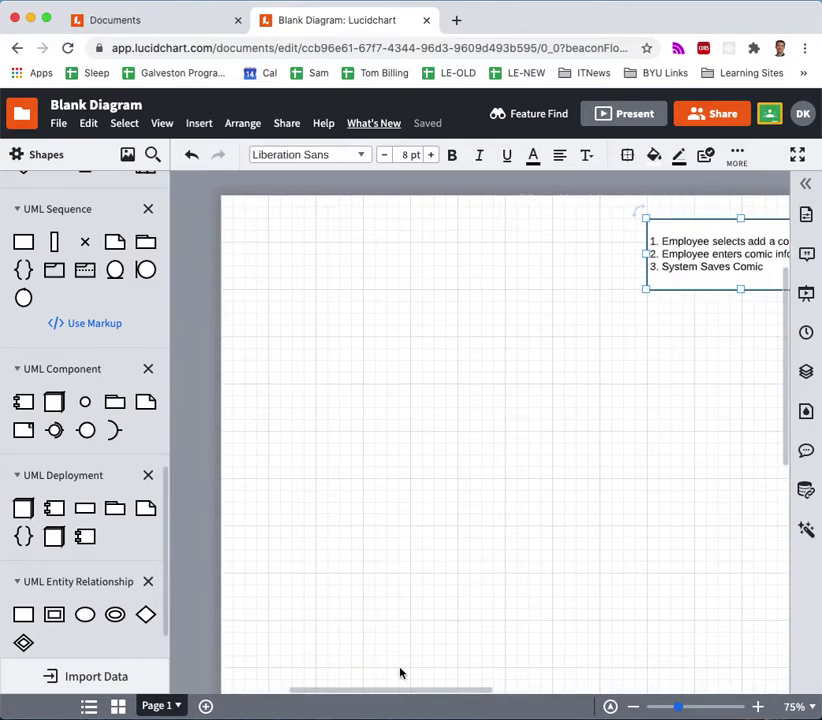
left_click_drag(407, 690, 424, 697)
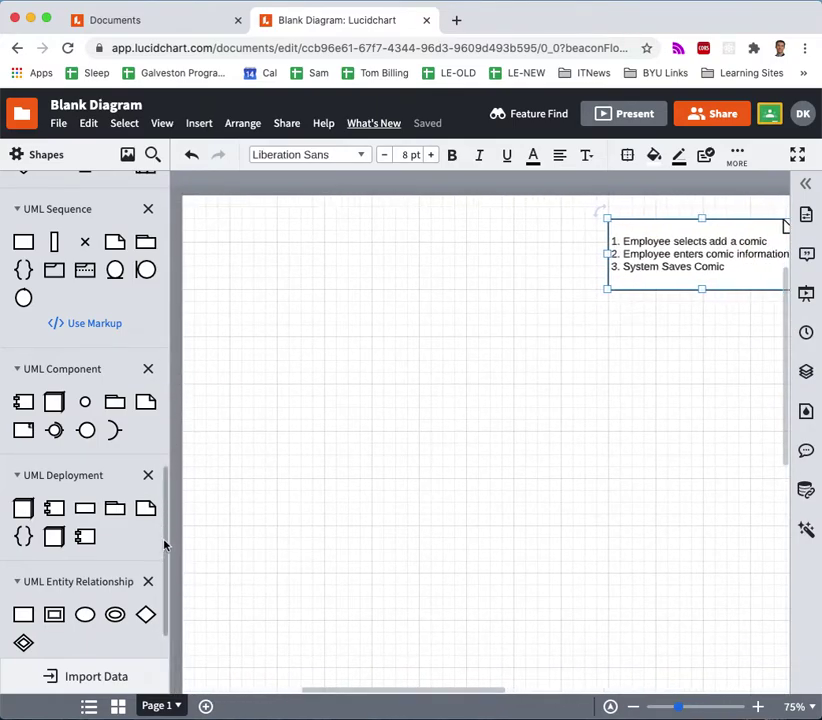
Step: Place a UML use case actor near the upper-left of the page and label it "Employee"
left_click_drag(165, 545, 178, 420)
left_click_drag(23, 304, 268, 418)
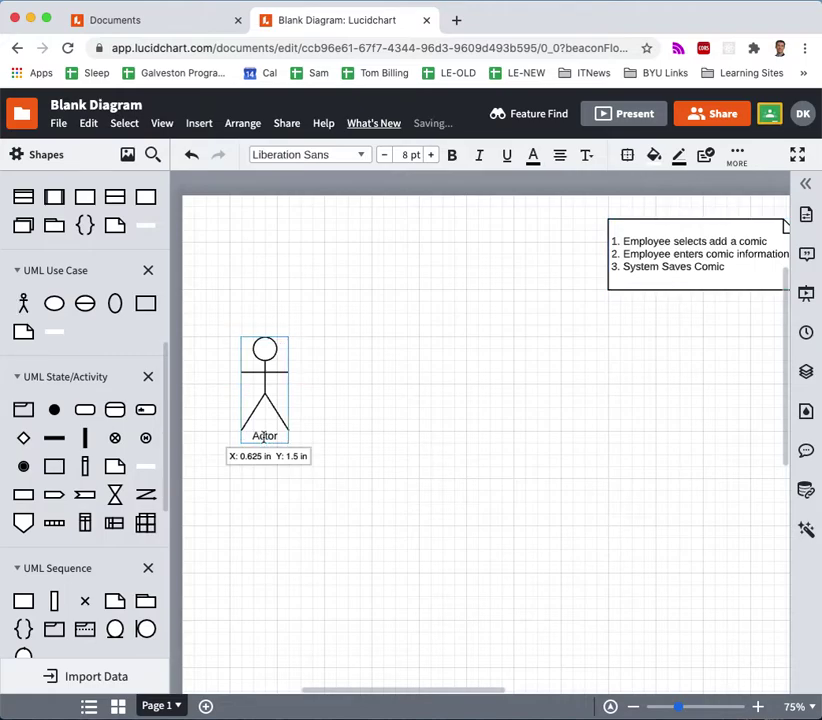
double_click(254, 436)
type("Employee")
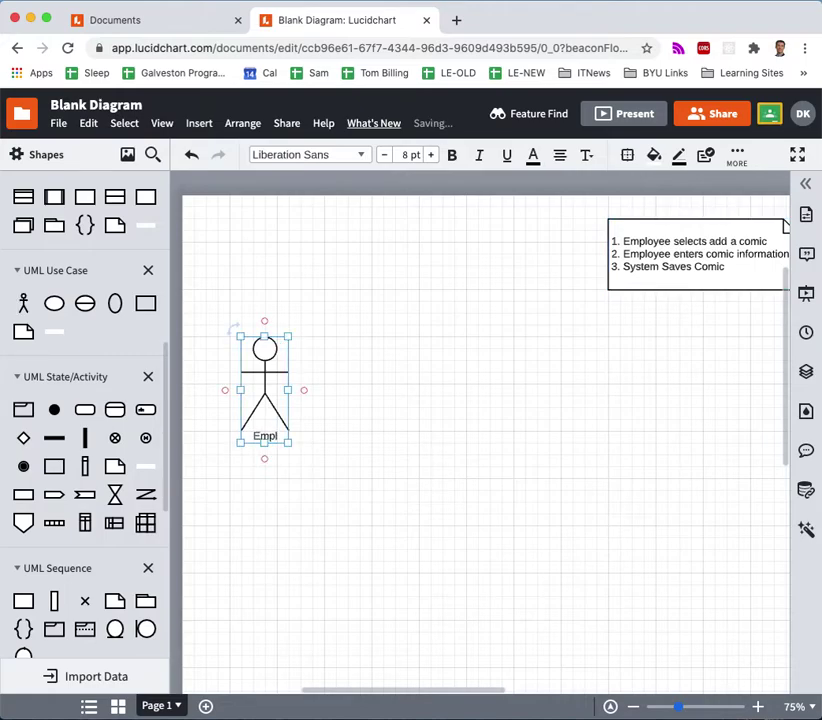
left_click(336, 438)
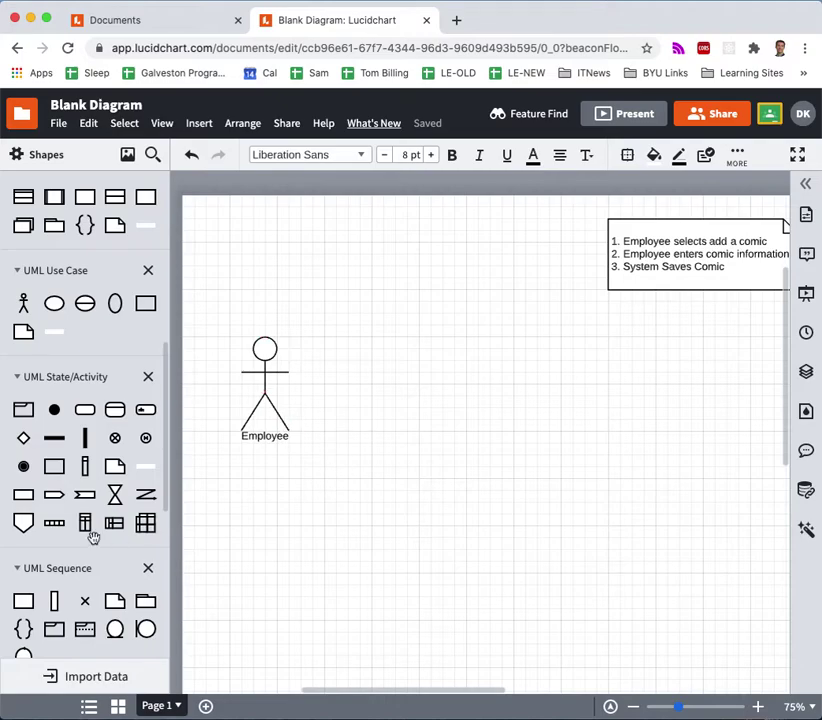
Step: Place a UML sequence object to the right of the Employee actor and label it "ComicSystem"
scroll(165, 490, "down", 5)
scroll(160, 530, "down", 2)
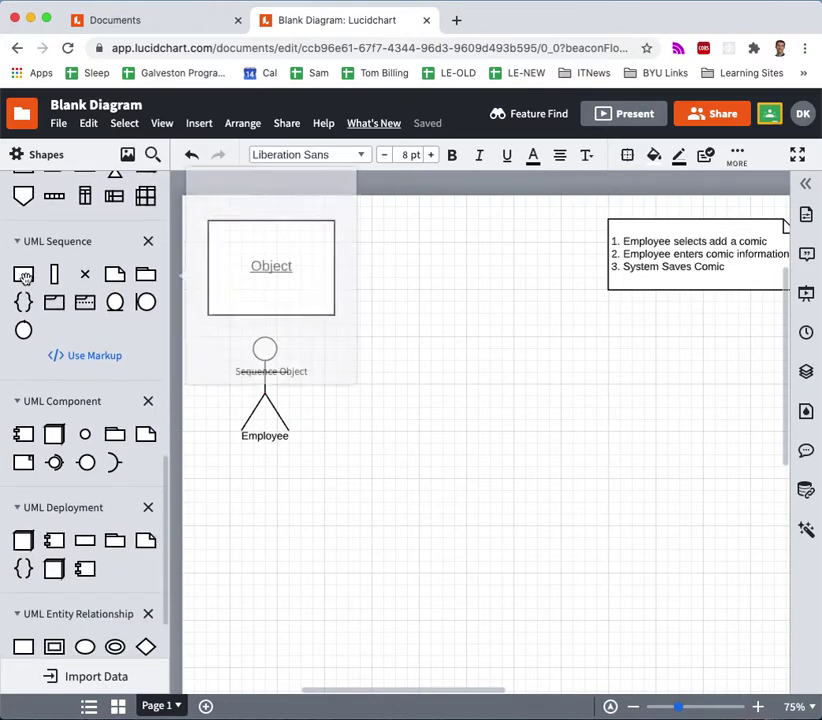
left_click_drag(24, 273, 511, 377)
double_click(511, 375)
type("domic")
type(" Cy")
key("BackSpace")
key("BackSpace")
key("BackSpace")
type("System")
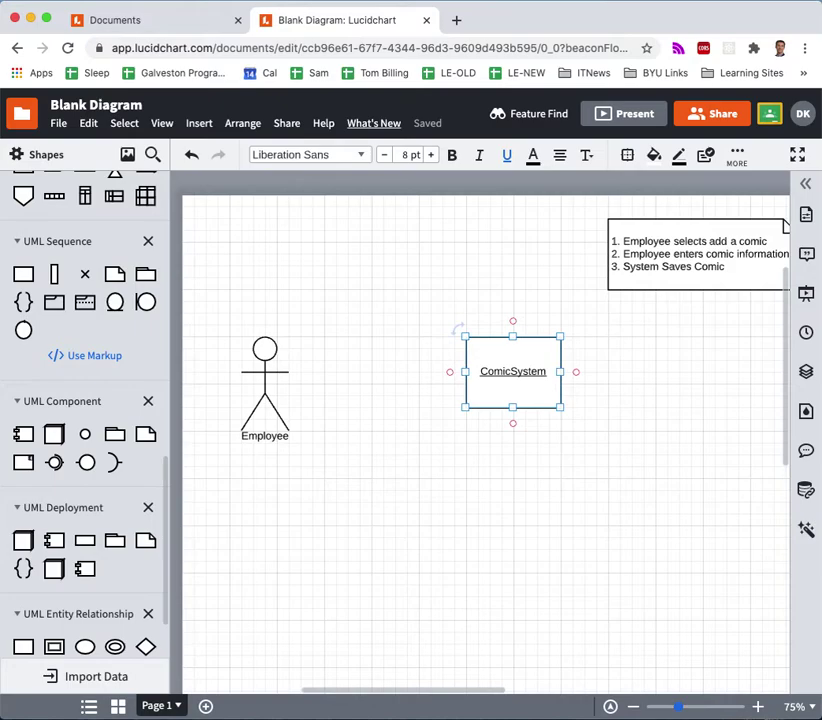
left_click(475, 572)
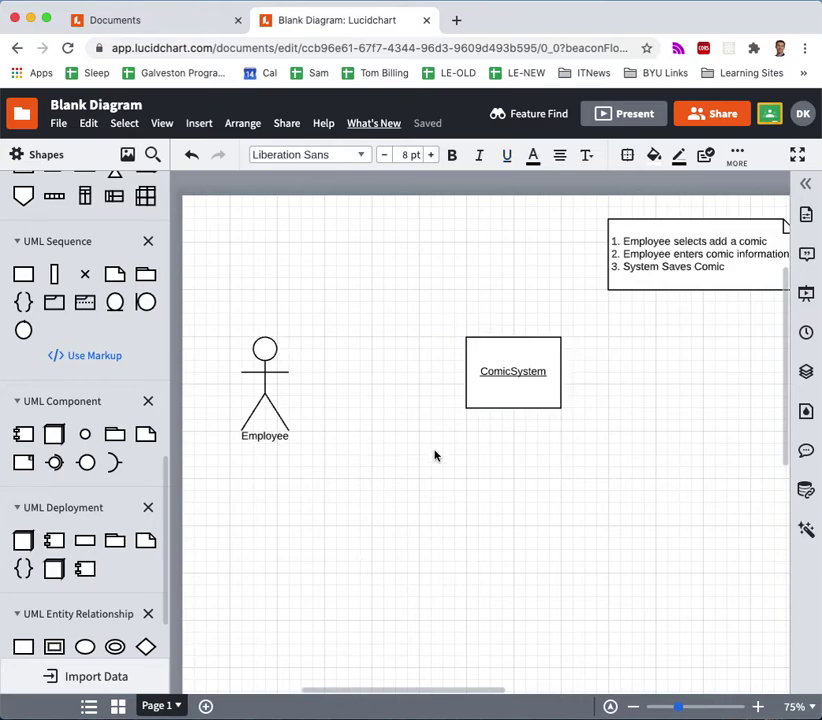
Step: Move the ComicSystem box slightly down so it sits closer to the base of the Employee actor
left_click_drag(523, 385, 521, 398)
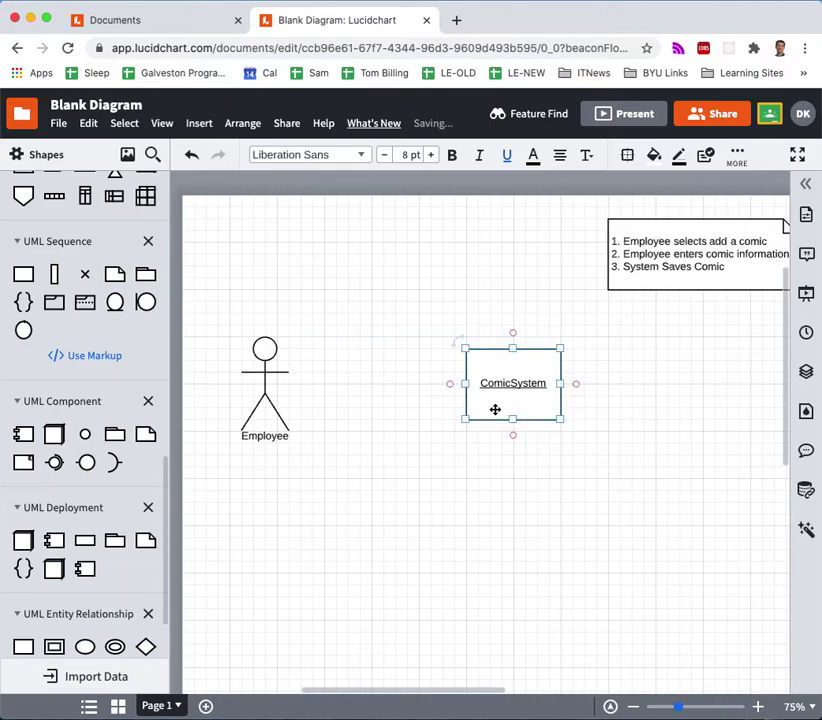
scroll(495, 409, "down", 4)
scroll(489, 410, "up", 1)
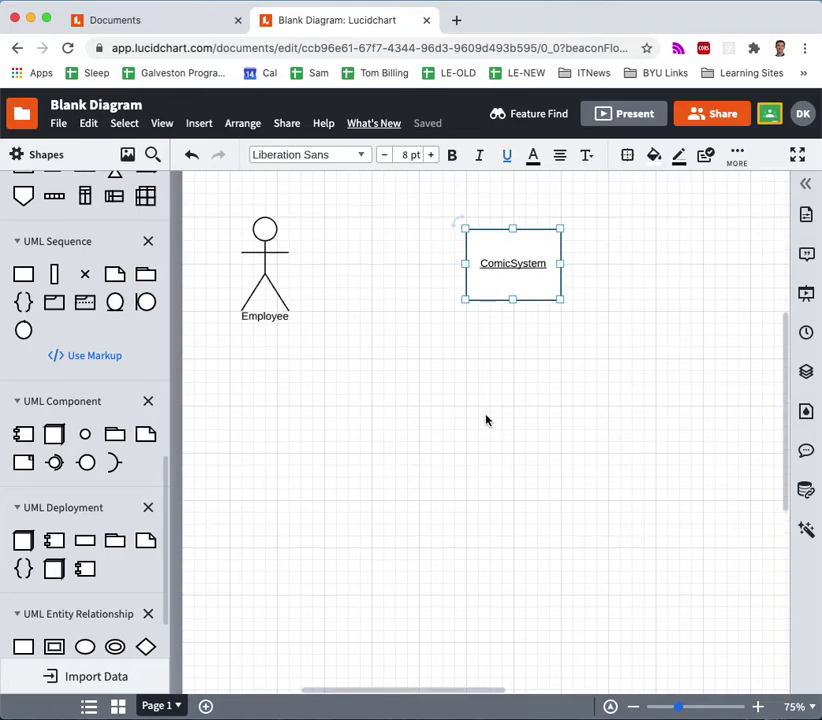
scroll(486, 418, "up", 1)
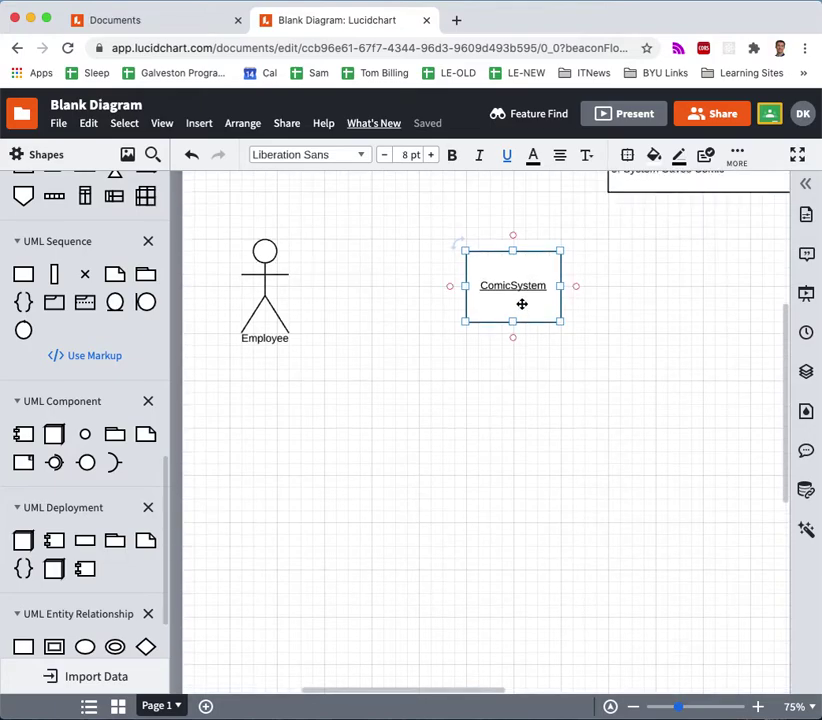
left_click_drag(499, 303, 501, 317)
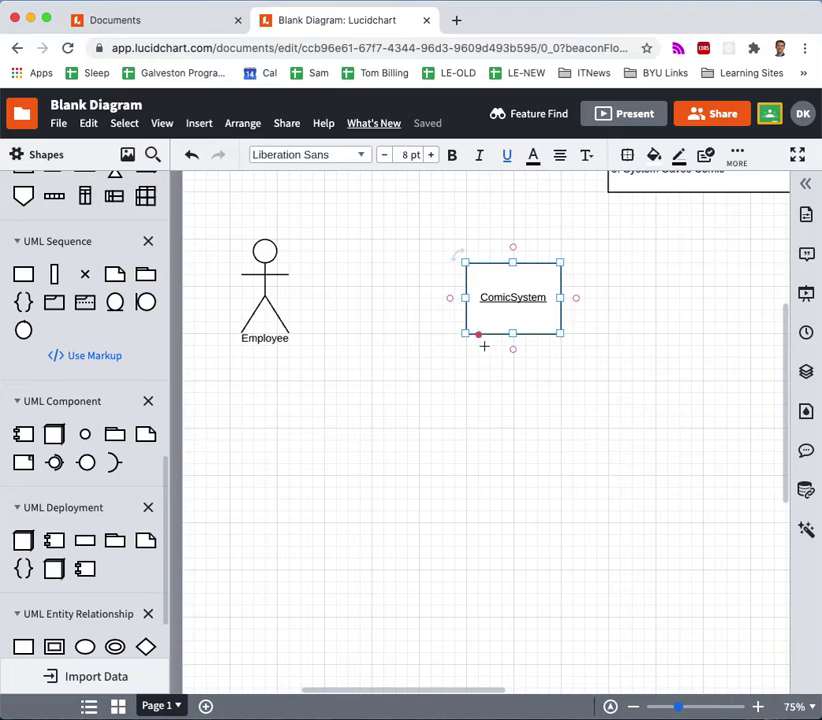
Step: Draw a long vertical line straight down from the bottom centre of the ComicSystem box
left_click_drag(514, 344, 510, 643)
scroll(534, 378, "up", 5)
scroll(534, 378, "down", 3)
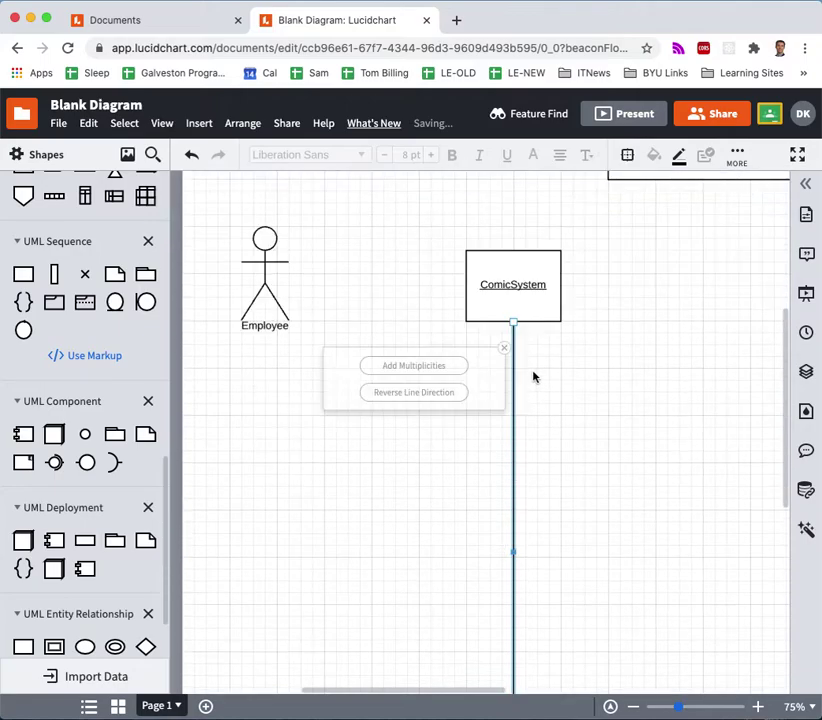
Step: Style the line below ComicSystem as a dashed lifeline with its end arrowhead set to None
left_click(739, 156)
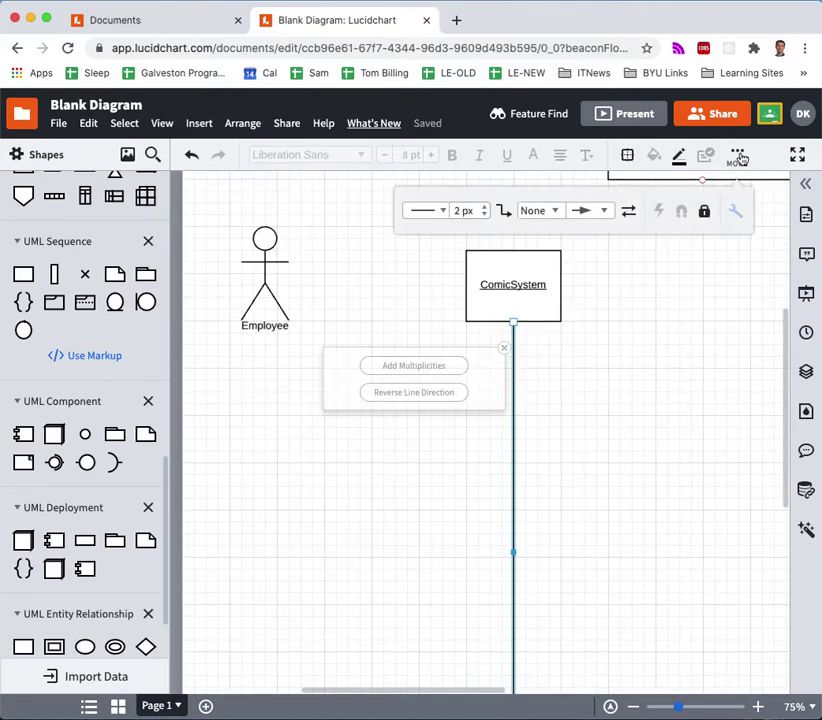
left_click(448, 218)
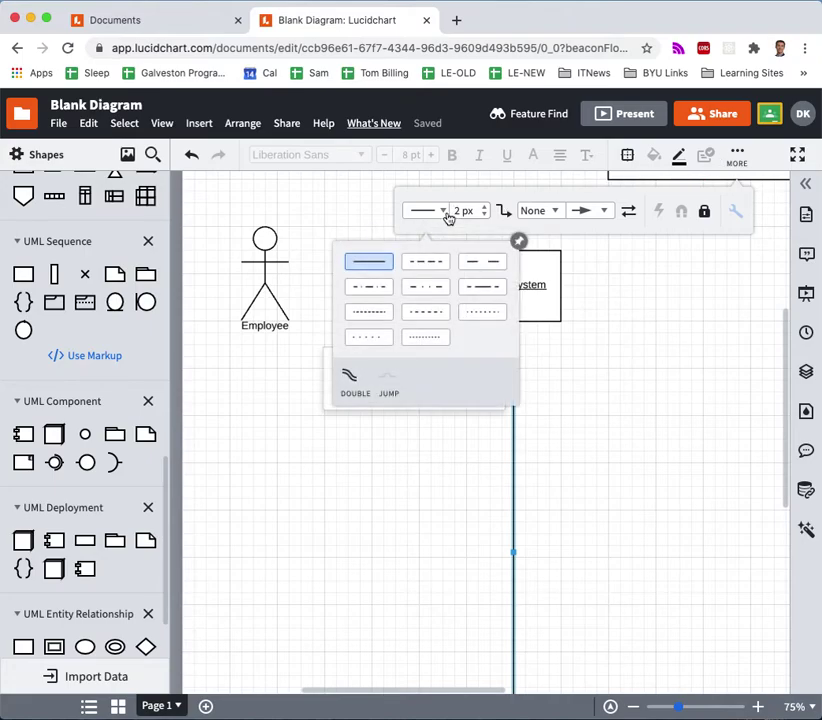
left_click(430, 316)
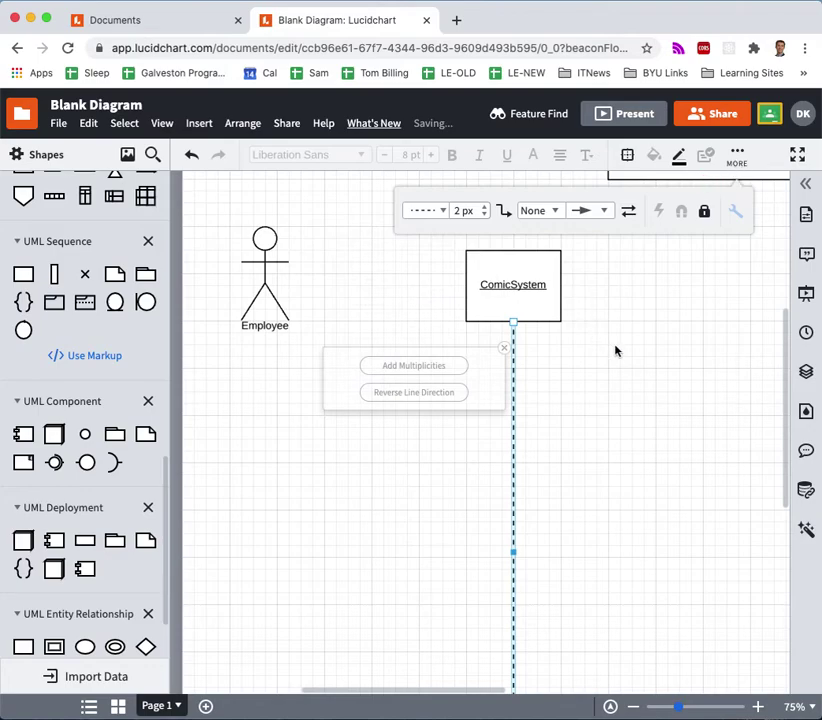
left_click(608, 211)
left_click(600, 233)
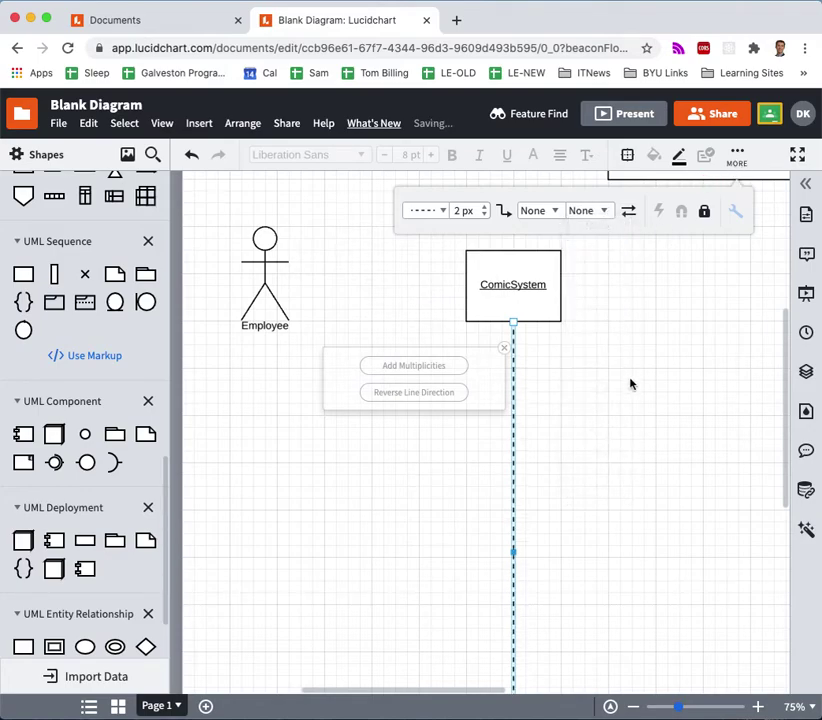
left_click(630, 388)
Step: Draw a long vertical line from the Employee actor straight down towards the bottom of the page
scroll(630, 388, "down", 5)
scroll(630, 388, "up", 4)
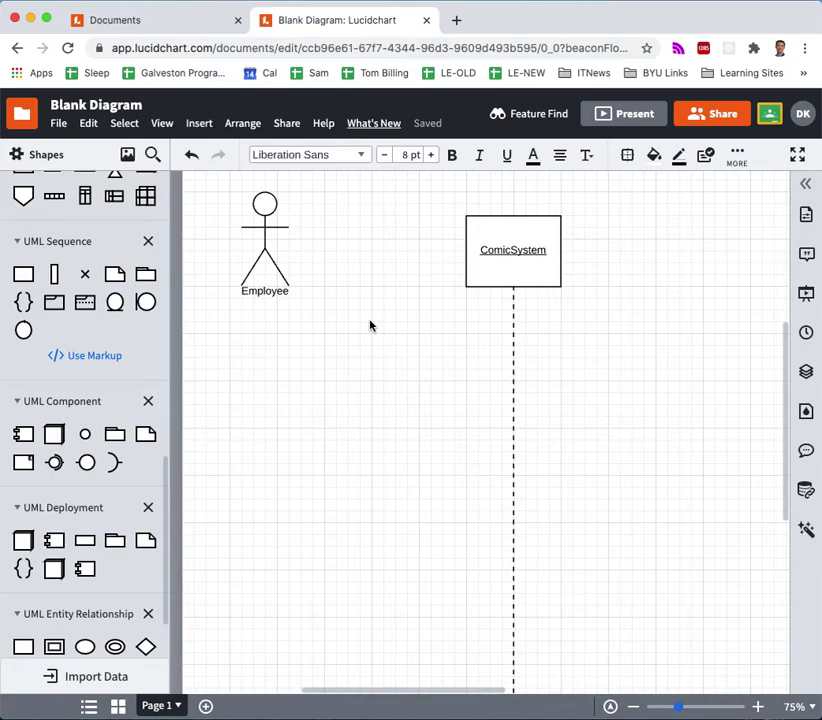
scroll(370, 325, "down", 2)
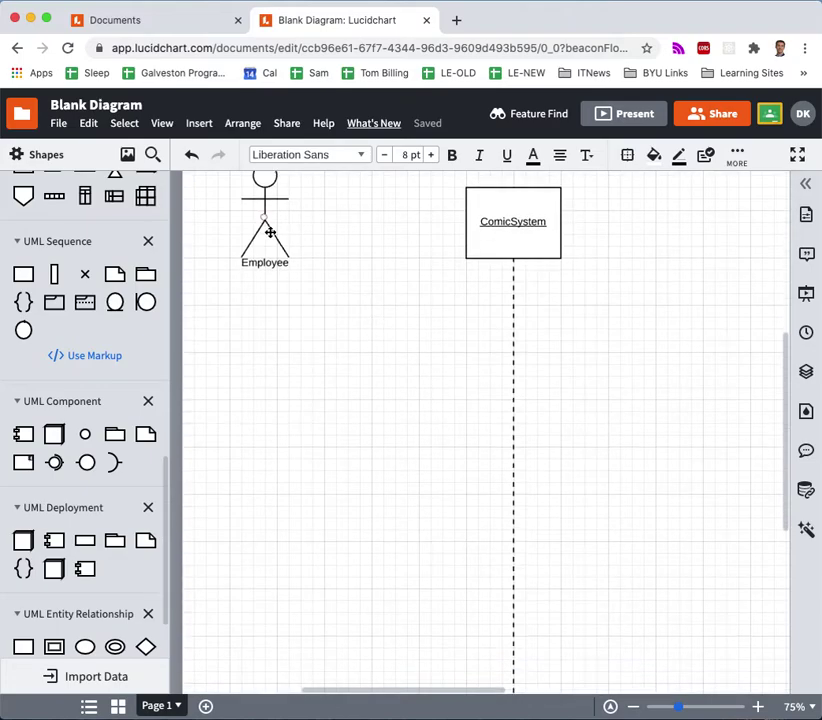
left_click_drag(262, 217, 345, 569)
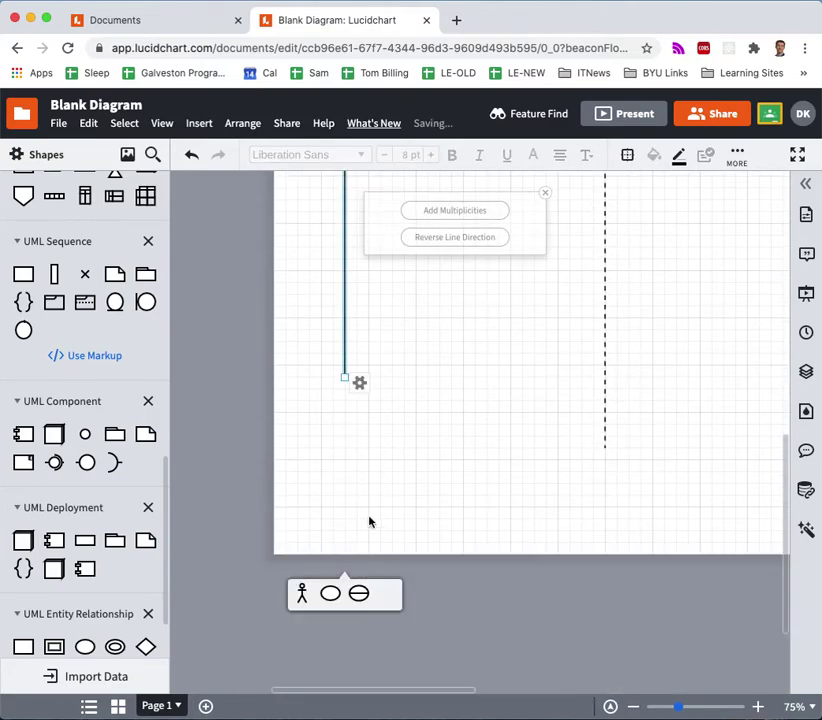
Step: Delete the line attached to the Employee actor and draw a freestanding long vertical line down from just below the Employee label
scroll(369, 521, "up", 3)
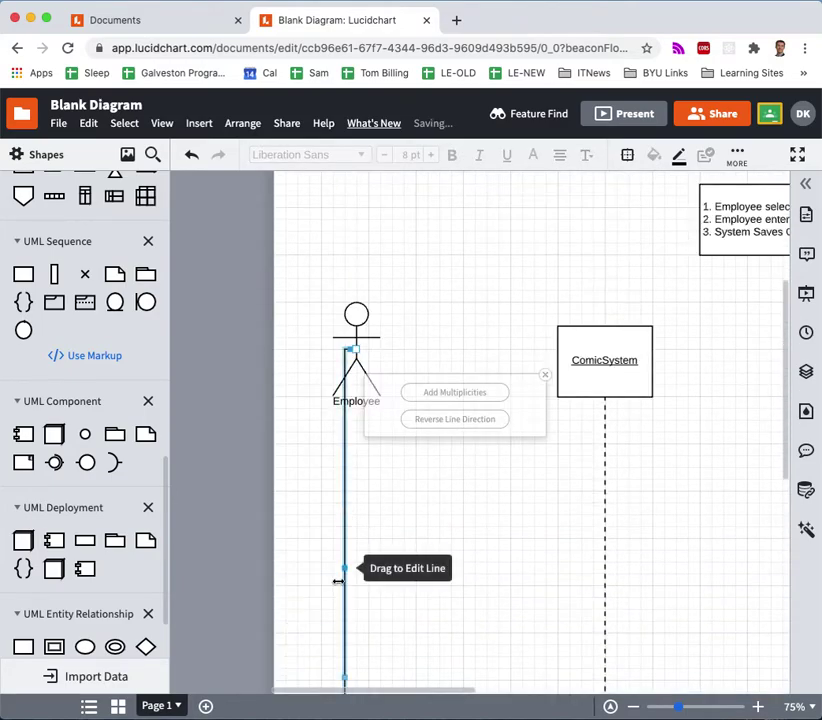
key("Delete")
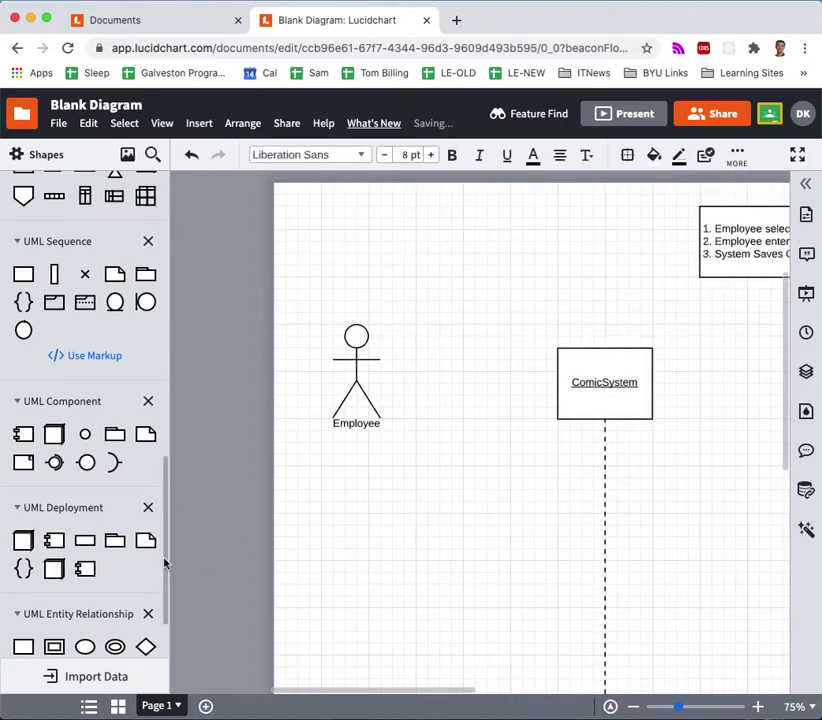
left_click_drag(165, 563, 200, 207)
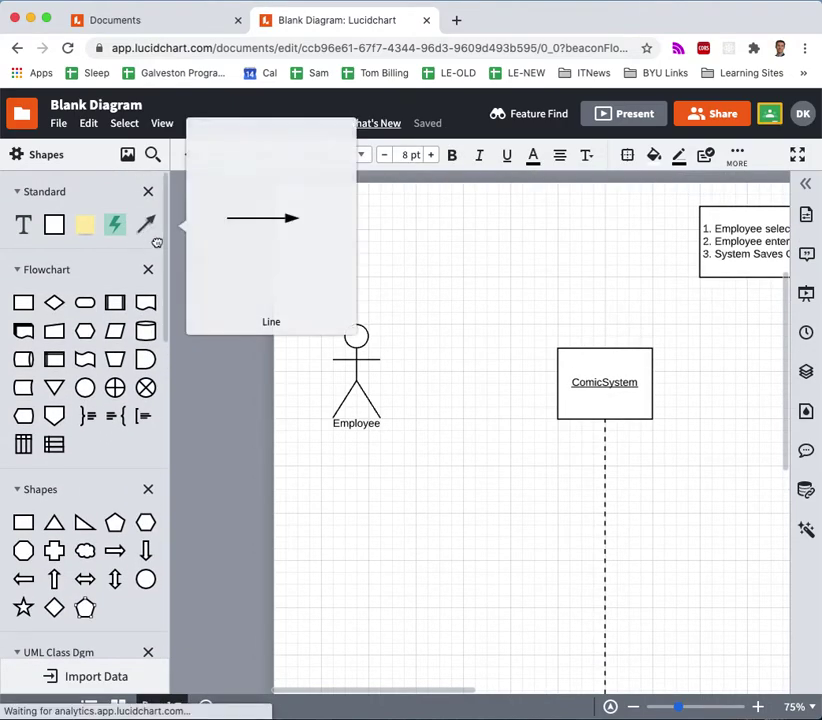
left_click_drag(145, 226, 374, 433)
left_click_drag(453, 496, 374, 609)
scroll(349, 488, "up", 5)
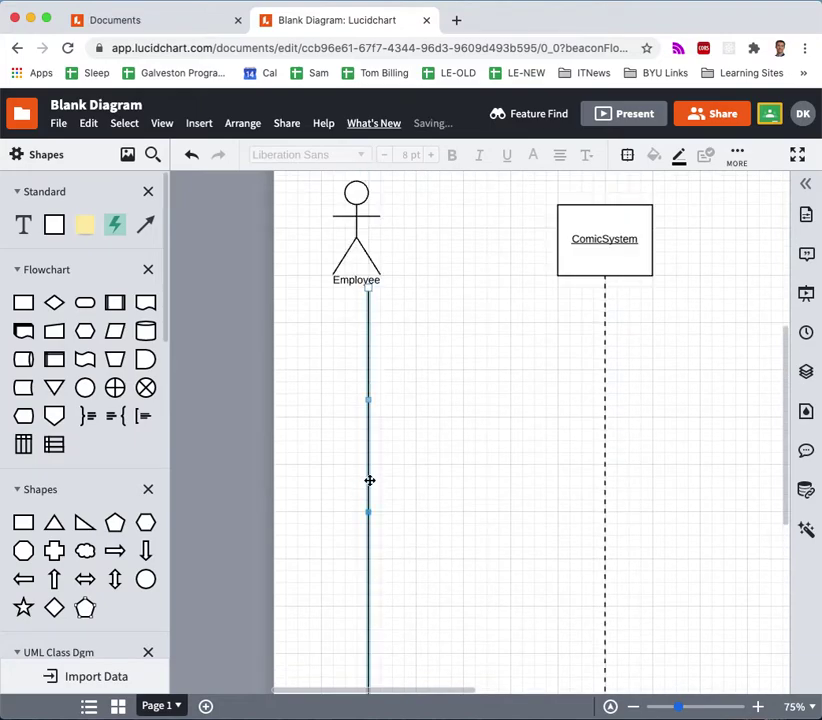
Step: Style the vertical line below Employee as a dashed lifeline with its end arrowhead set to None
left_click(737, 156)
left_click(428, 212)
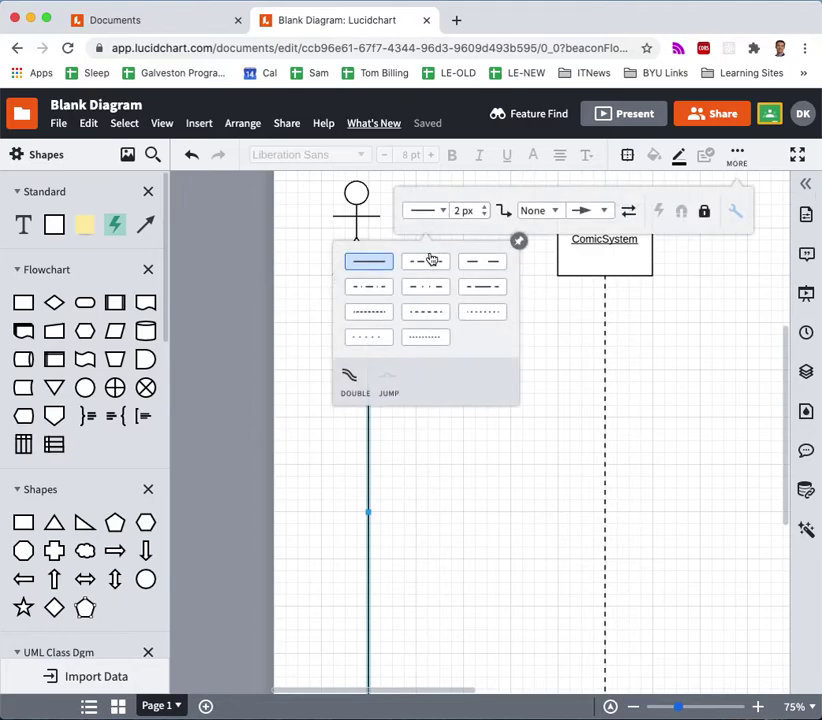
left_click(432, 313)
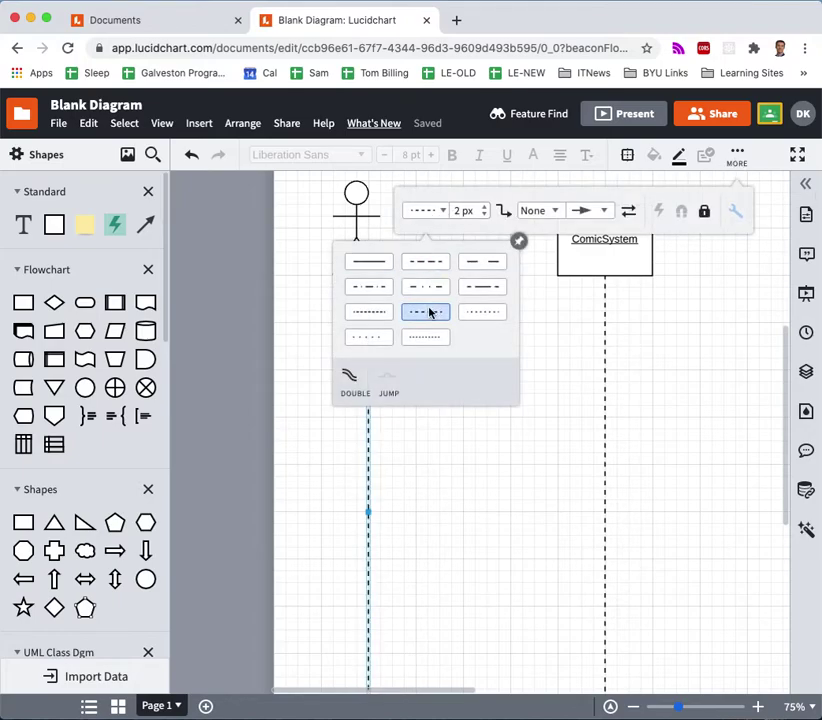
left_click(604, 212)
left_click(599, 232)
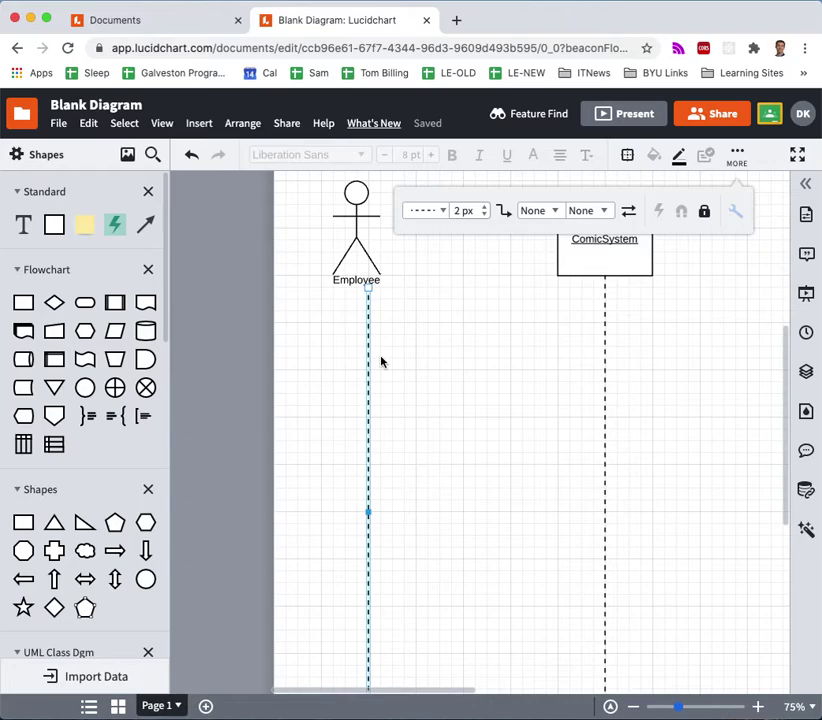
left_click(717, 336)
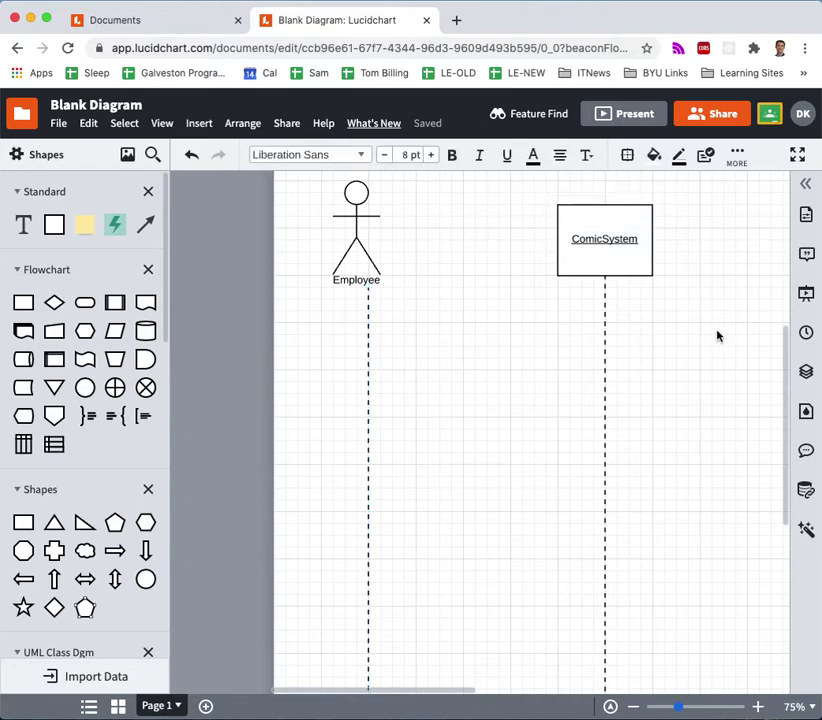
Step: Place a UML Activation bar on the Employee lifeline, starting just below the Employee label and stretching nearly to the lifeline's end
scroll(717, 336, "up", 3)
left_click_drag(426, 688, 455, 706)
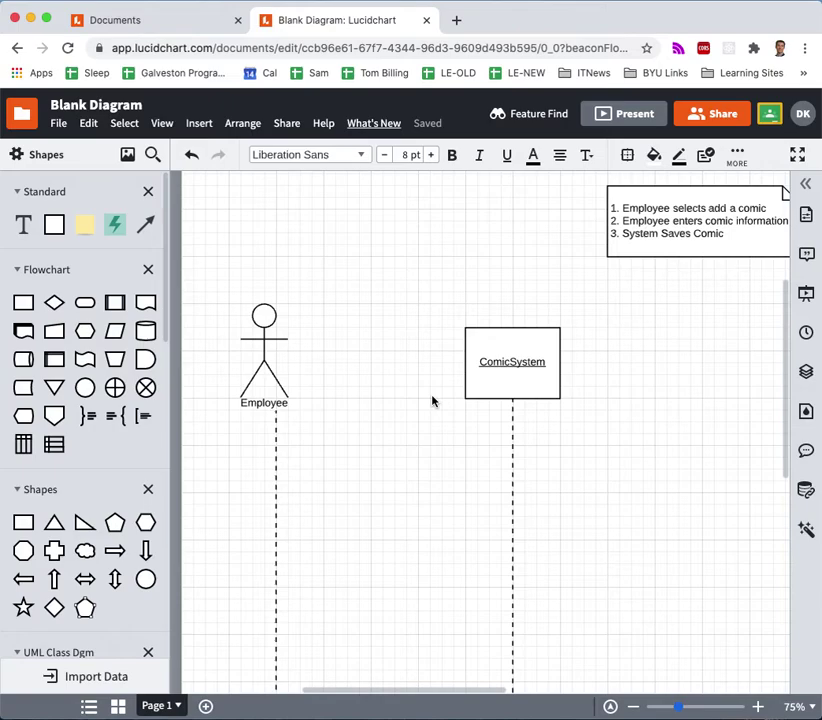
scroll(430, 402, "down", 1)
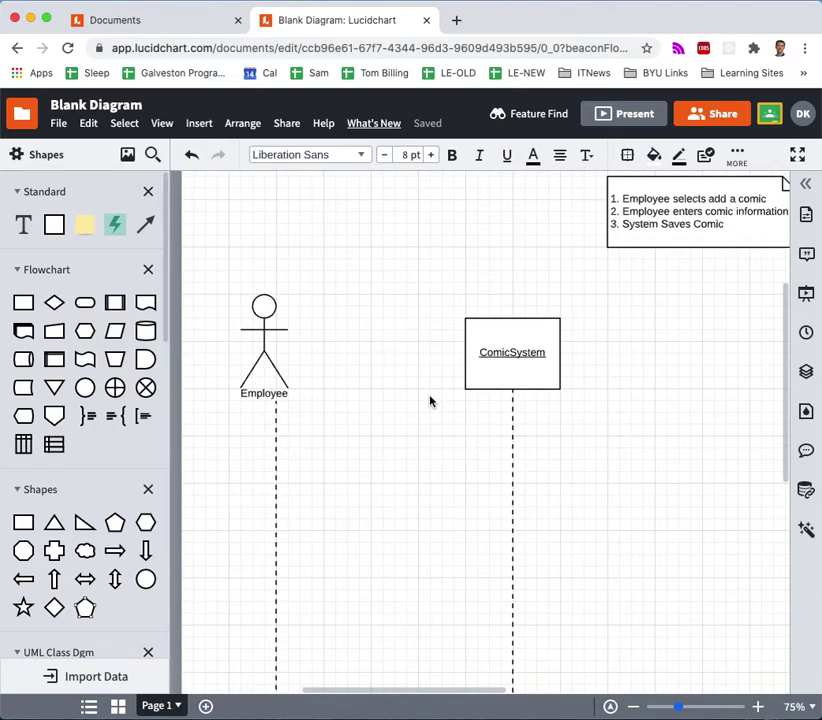
scroll(422, 399, "down", 5)
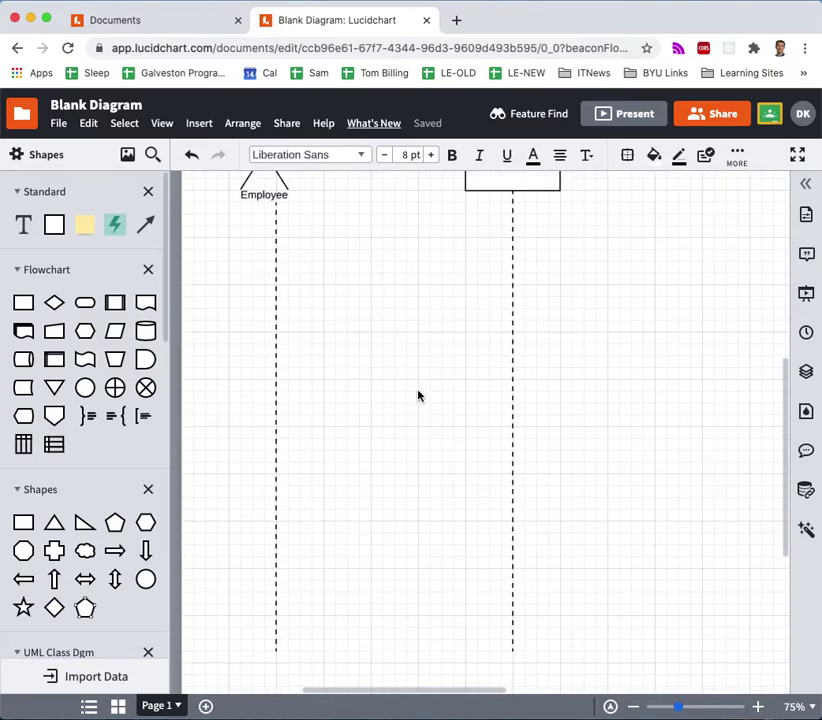
scroll(406, 396, "up", 3)
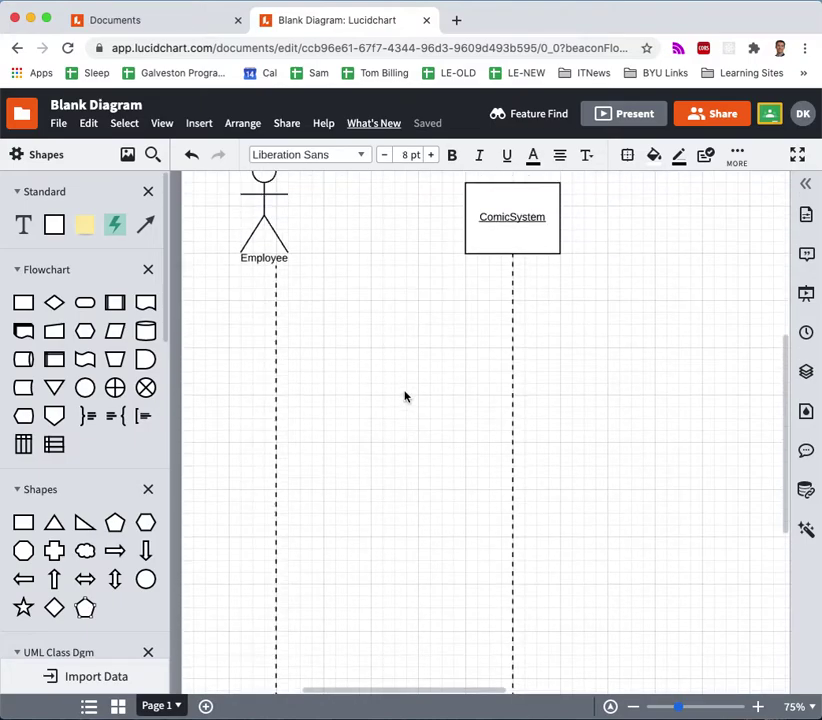
scroll(402, 394, "up", 2)
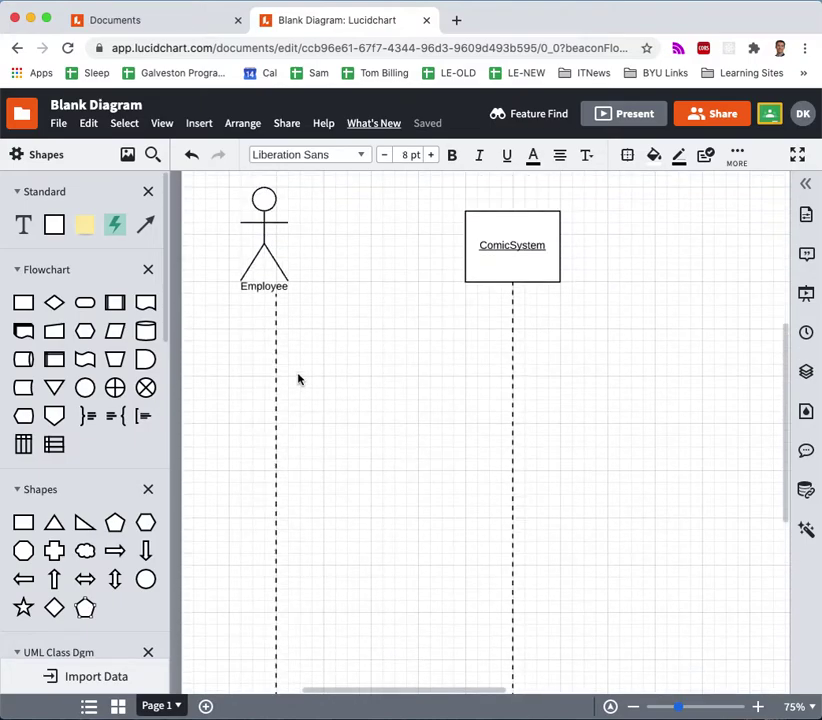
left_click_drag(162, 262, 152, 328)
scroll(150, 328, "down", 5)
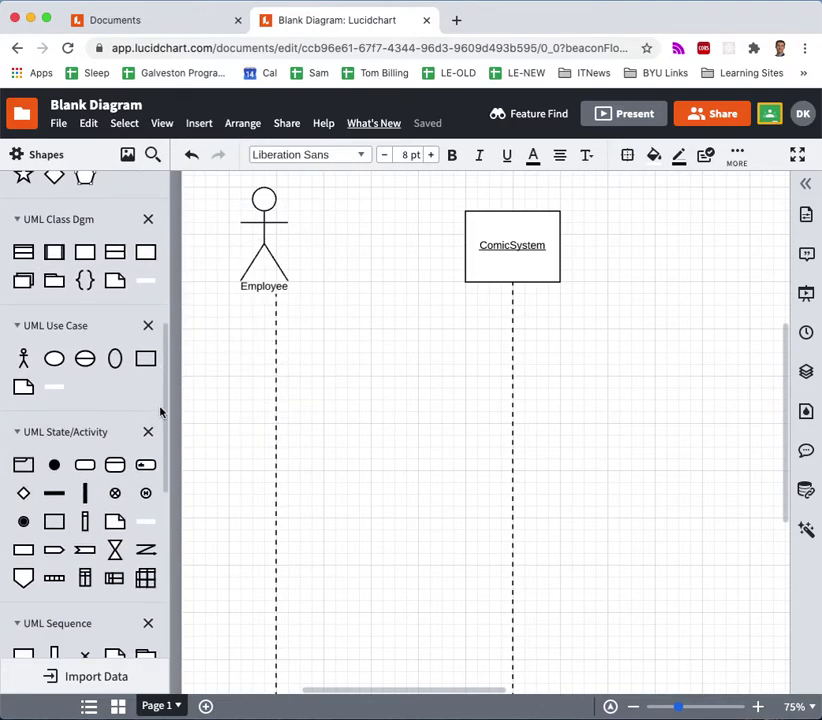
left_click_drag(161, 411, 167, 481)
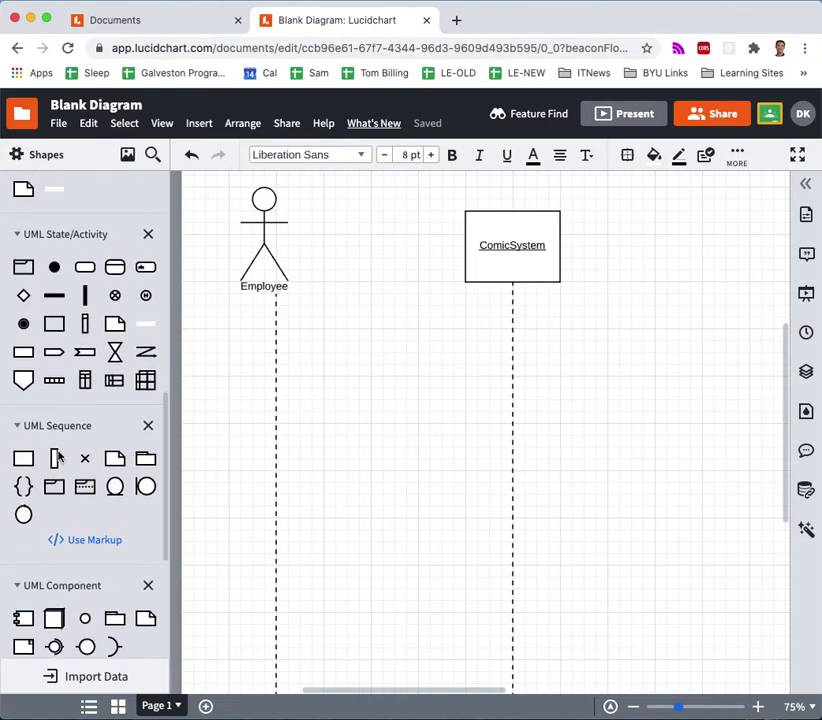
left_click_drag(59, 459, 285, 597)
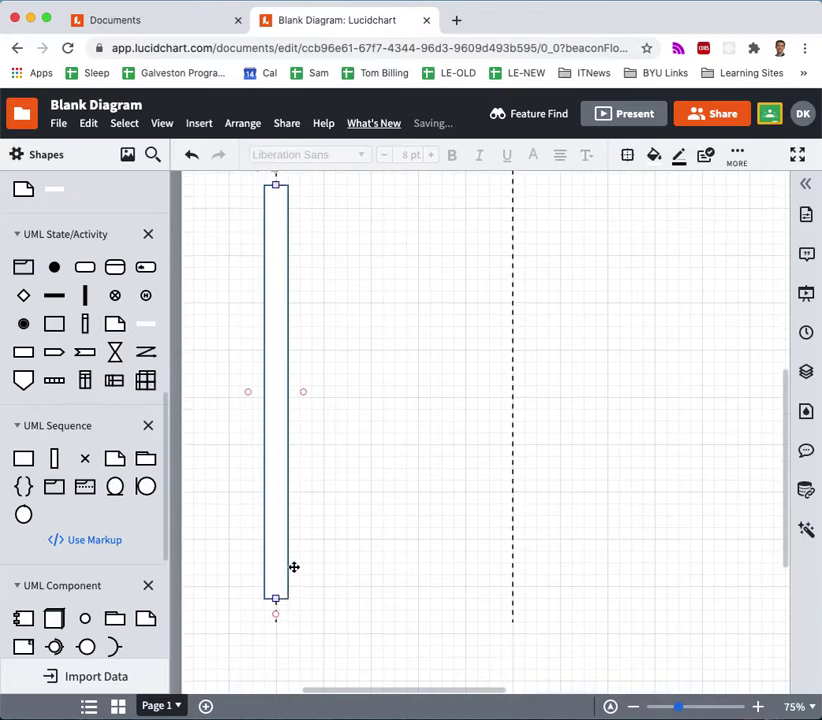
scroll(382, 404, "up", 3)
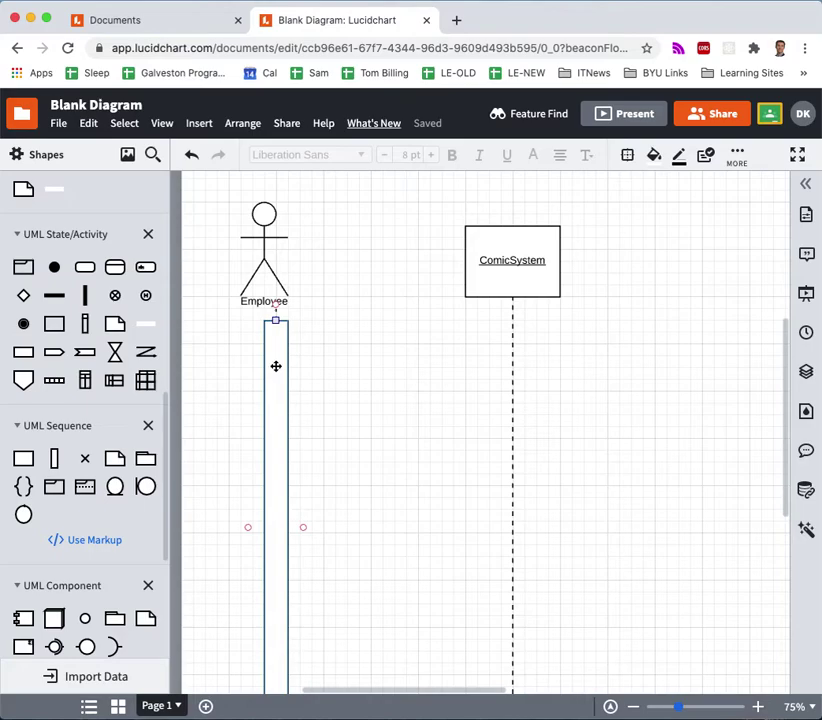
Step: Add an Activation bar to the ComicSystem lifeline, level with the top of Employee's bar, and stretch it down along the lifeline
mouse_move(55, 458)
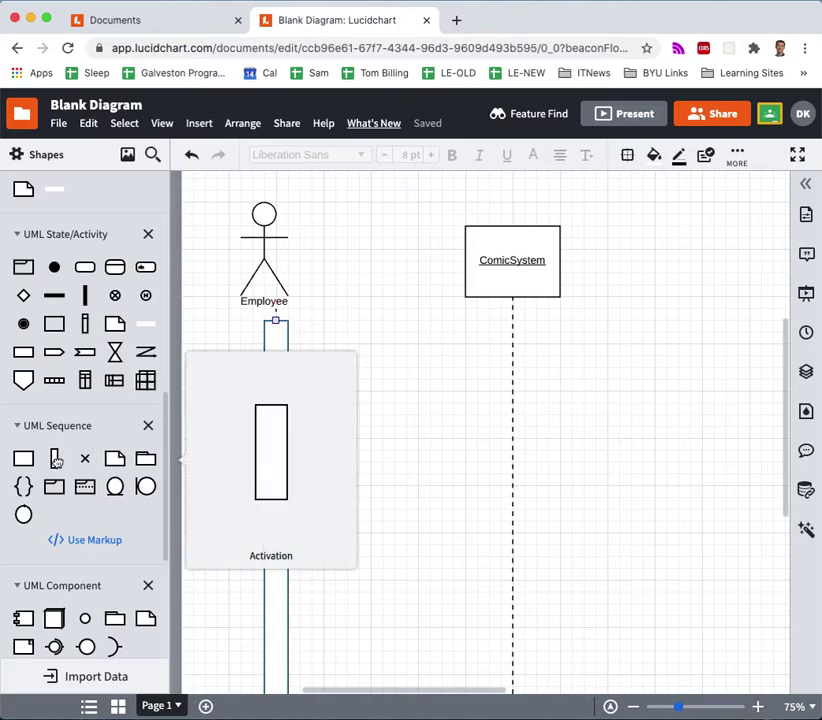
left_click_drag(55, 458, 516, 355)
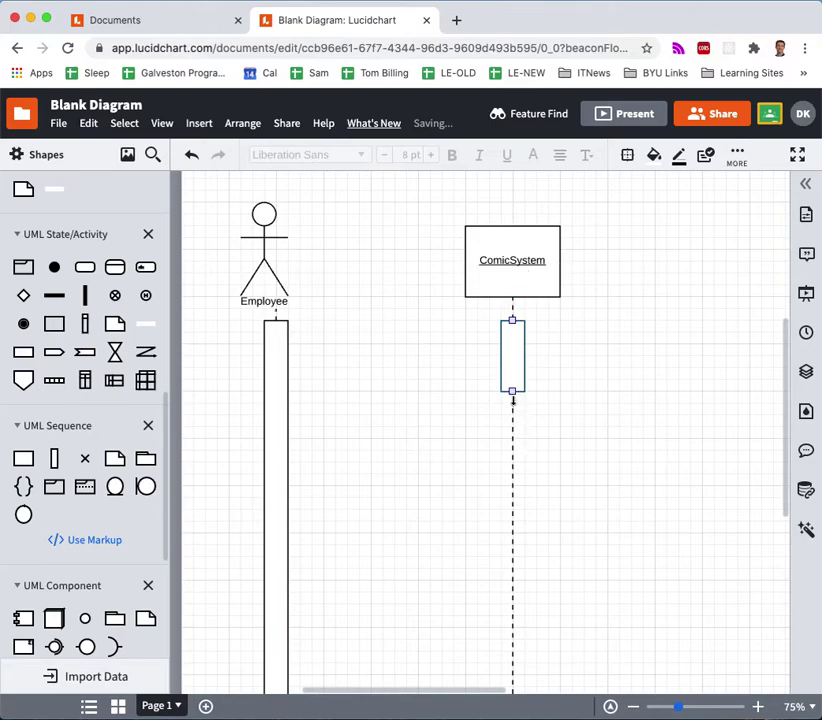
left_click_drag(513, 404, 510, 605)
scroll(563, 550, "up", 3)
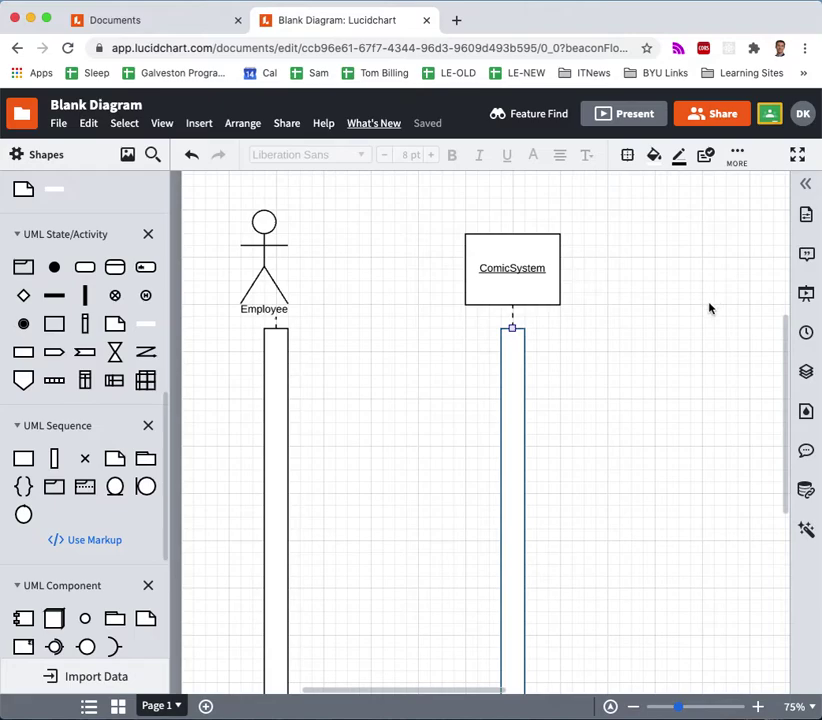
left_click(334, 383)
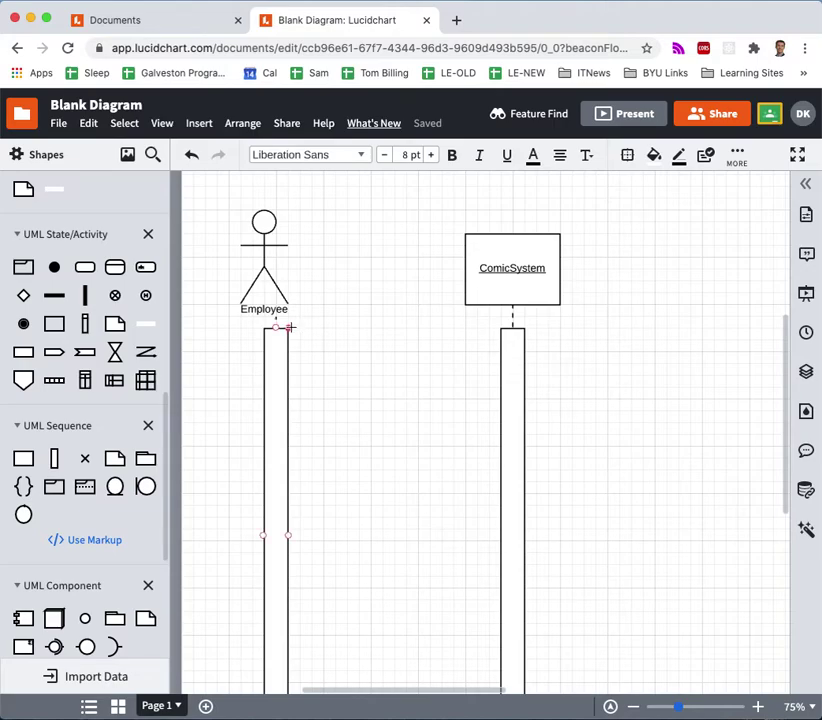
Step: Draw a message arrow from the top of Employee's activation bar to ComicSystem's bar and label it "login(username,password)"
left_click_drag(290, 329, 494, 333)
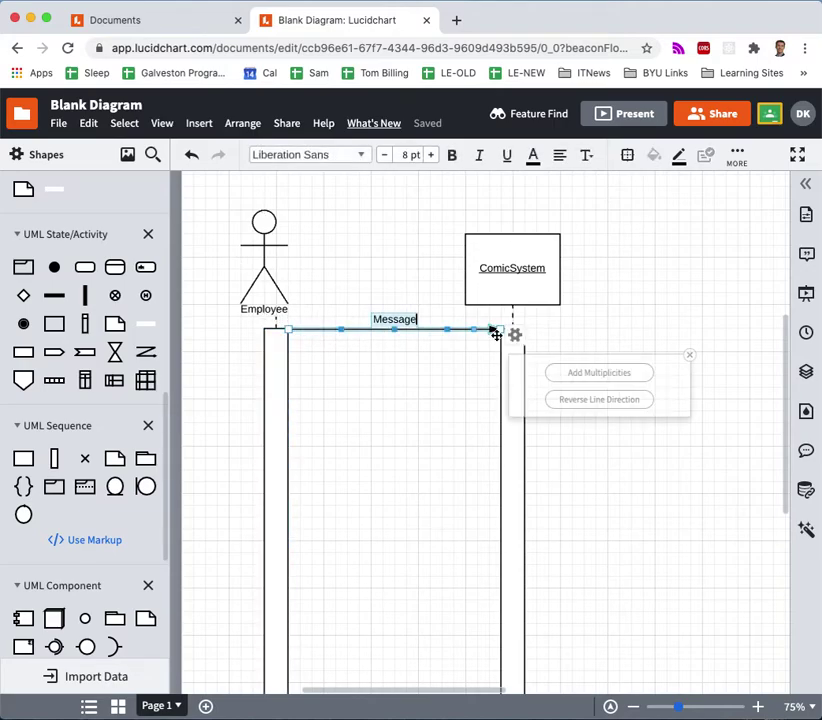
double_click(391, 320)
type("login(")
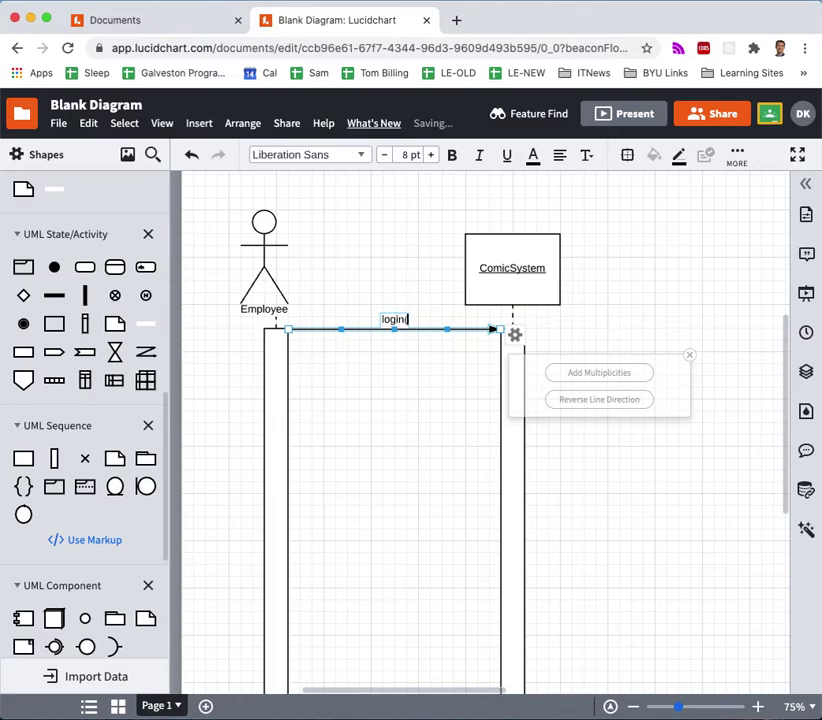
type("username,")
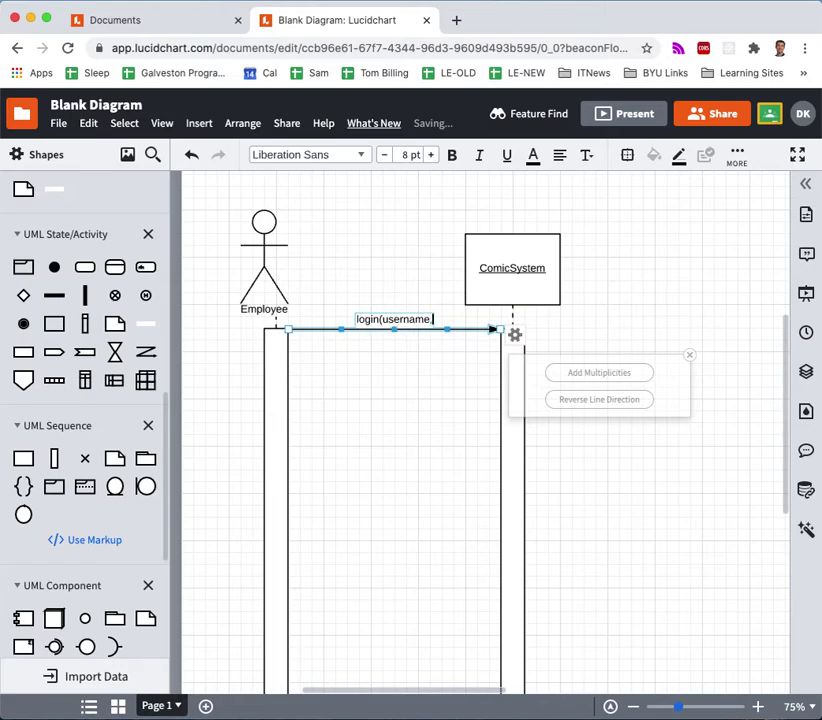
type("password)")
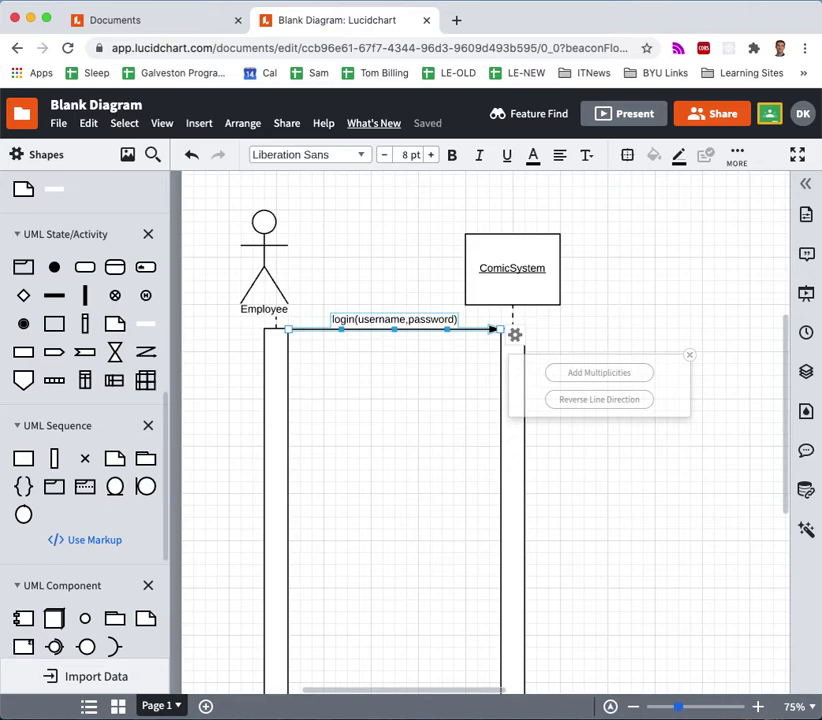
left_click(626, 336)
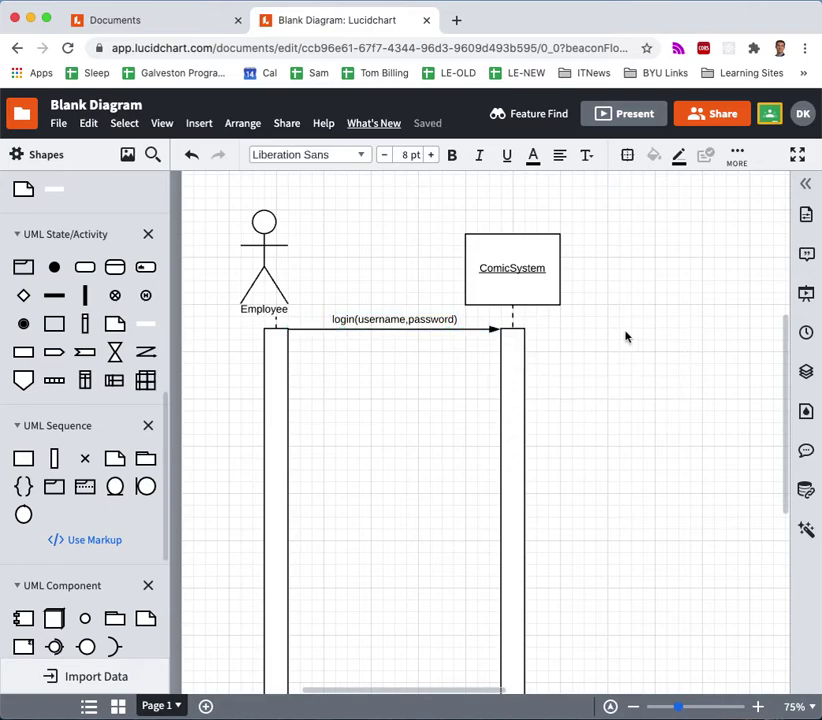
Step: Draw a return arrow from ComicSystem's activation bar back to Employee's bar just below the login message, with a dotted line style
left_click(500, 340)
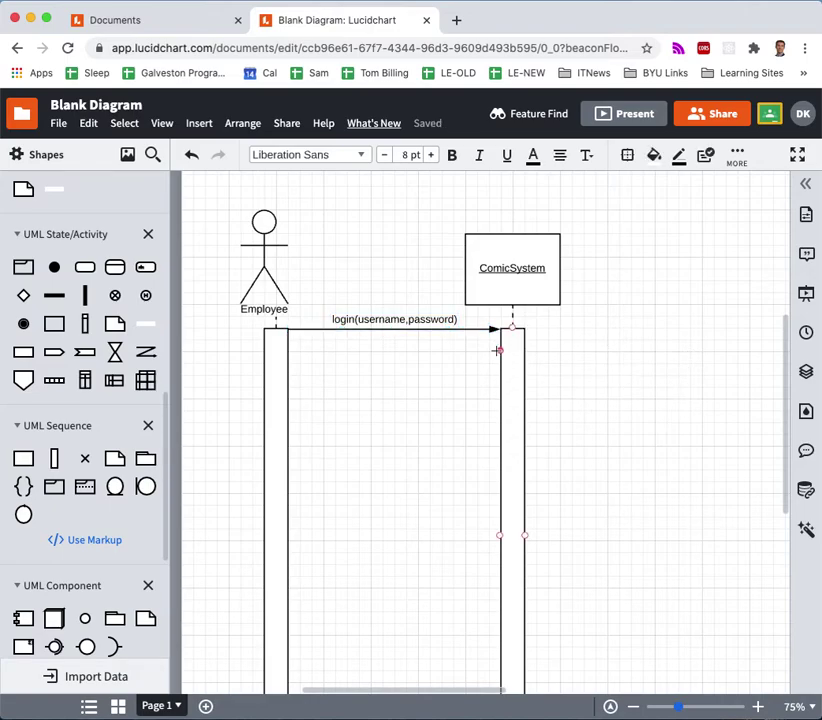
left_click_drag(498, 350, 291, 350)
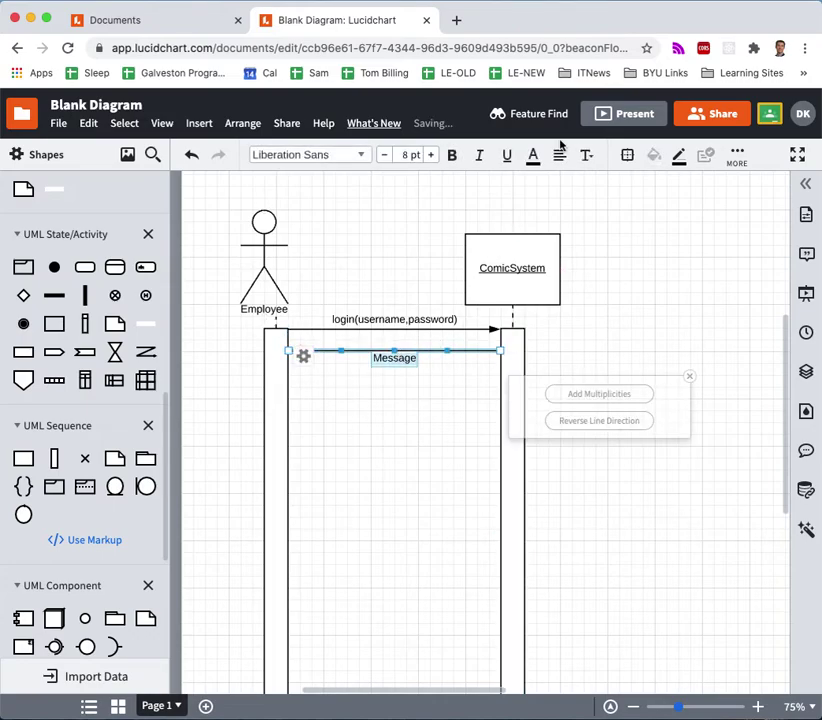
left_click(736, 155)
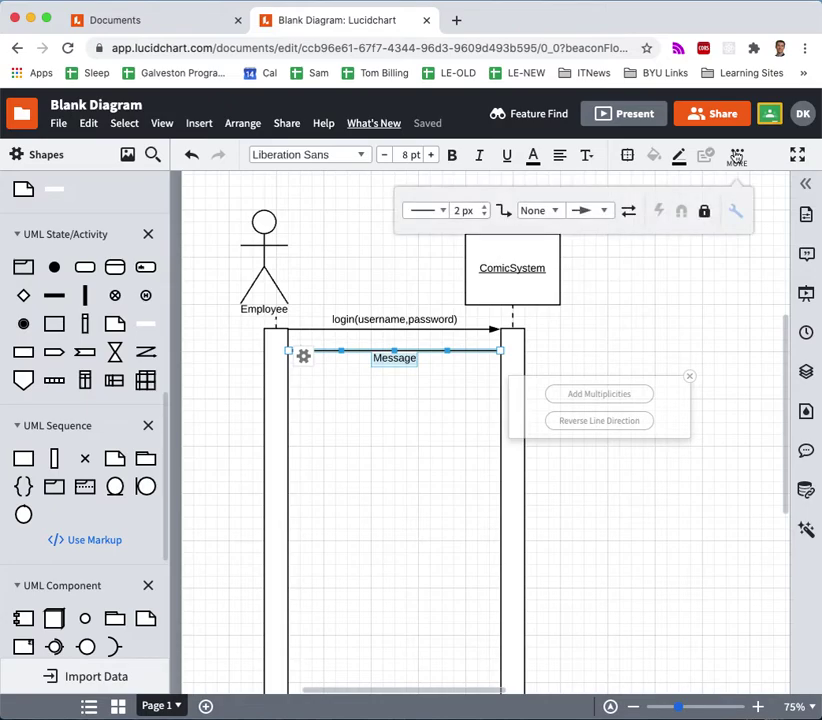
left_click(422, 212)
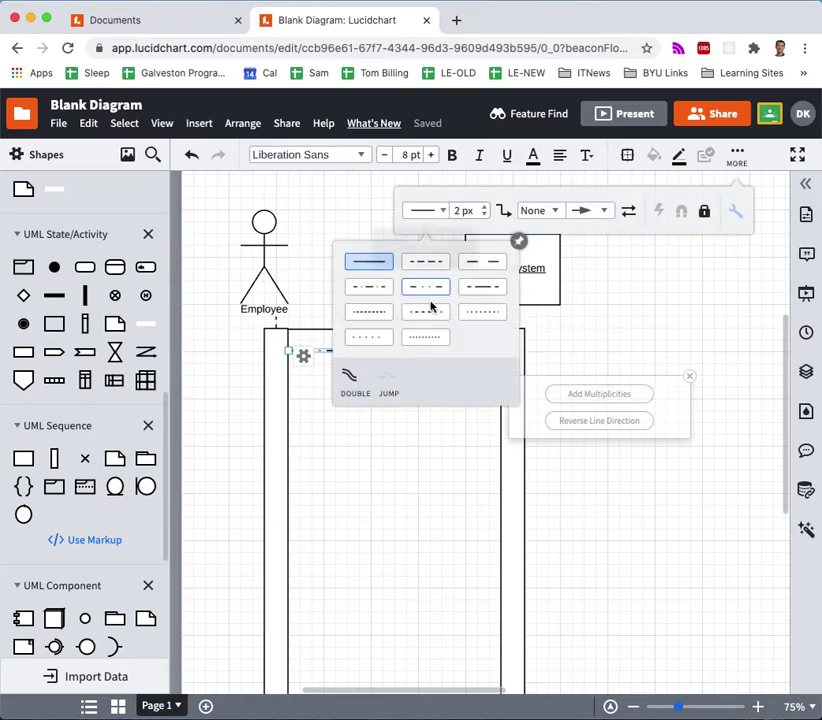
left_click(424, 337)
Step: Label the dotted return arrow "acknowledgement" and move the label above the line
left_click(403, 361)
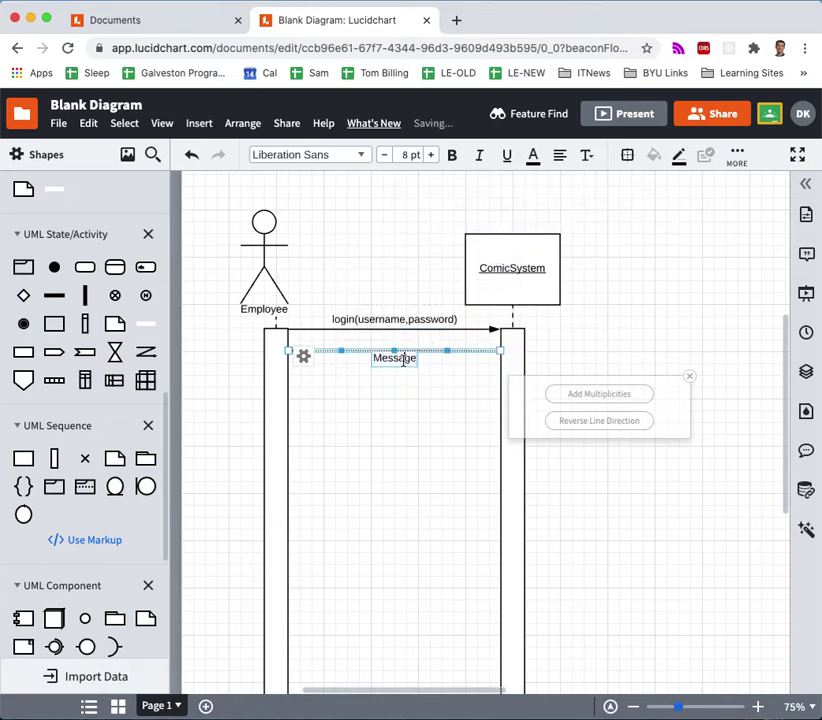
type("ackn")
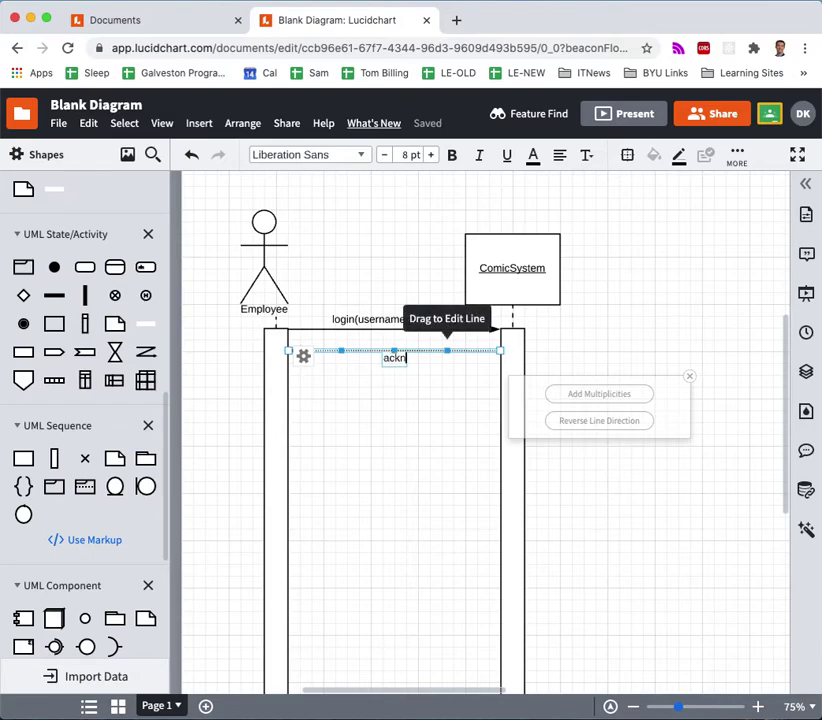
type("owledgement")
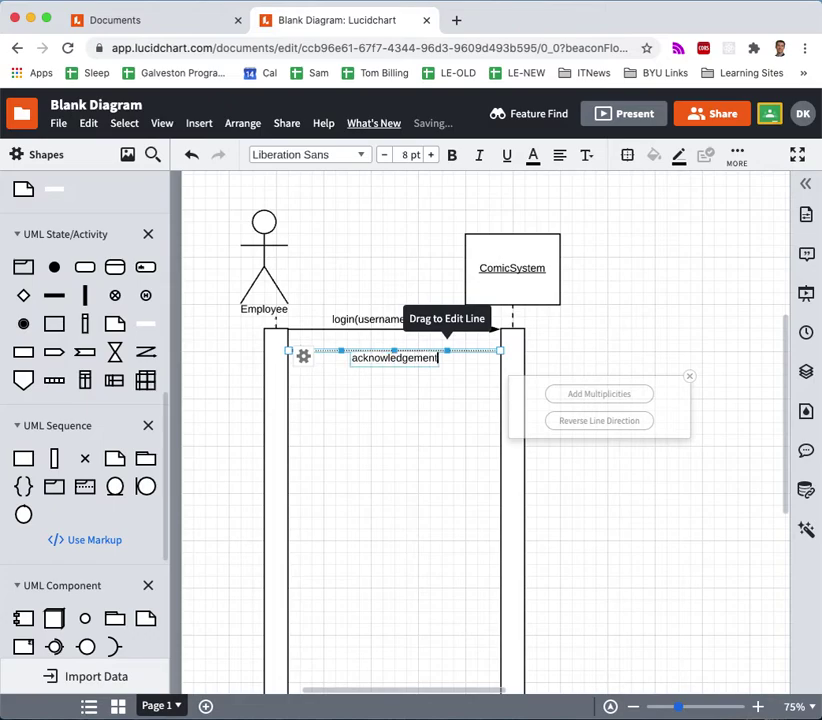
left_click(387, 375)
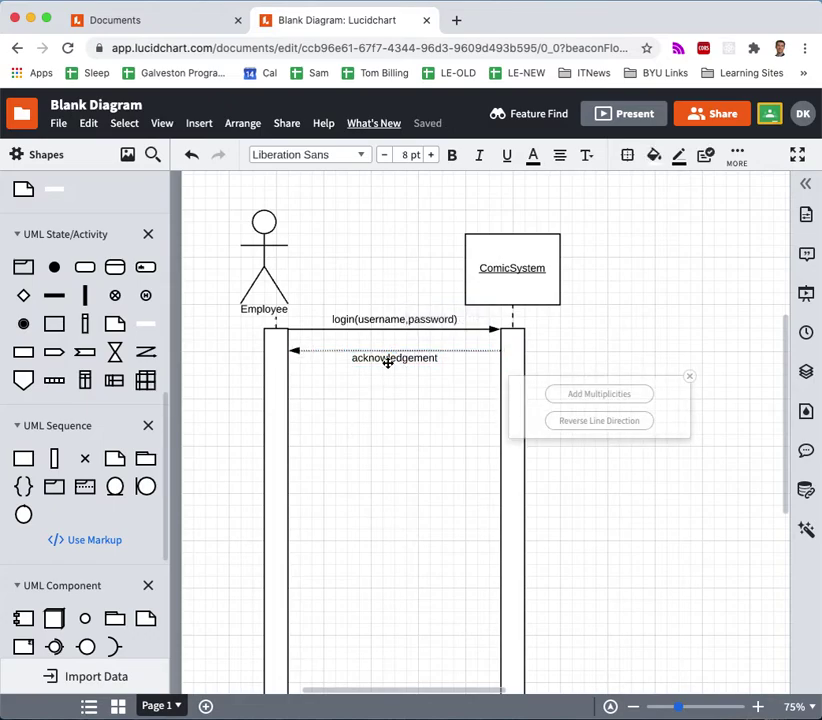
left_click_drag(386, 349, 385, 341)
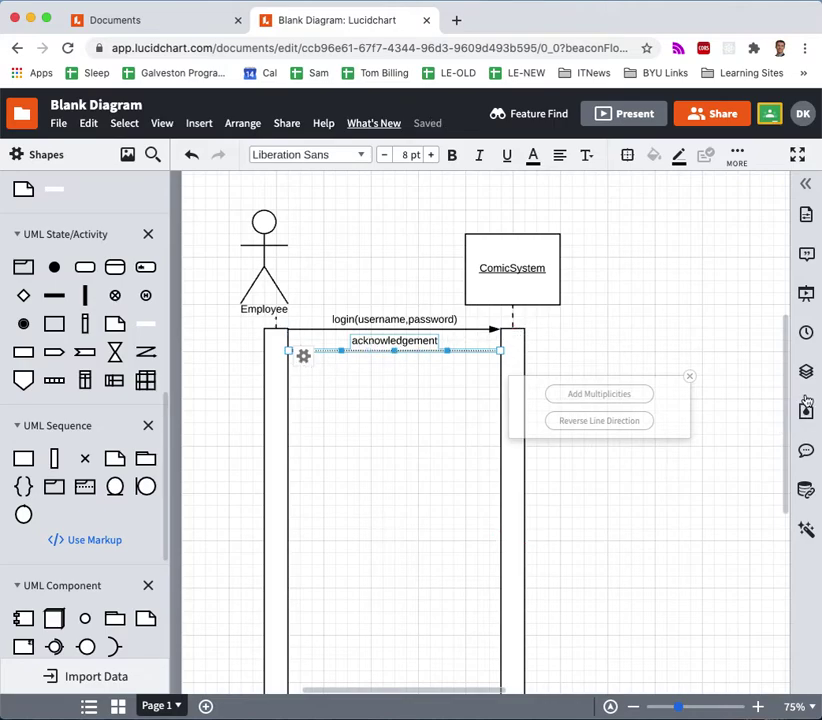
Step: Move the note listing the three use case steps down beside the upper part of ComicSystem's activation bar
scroll(785, 403, "up", 4)
left_click_drag(646, 268, 575, 500)
scroll(789, 470, "down", 4)
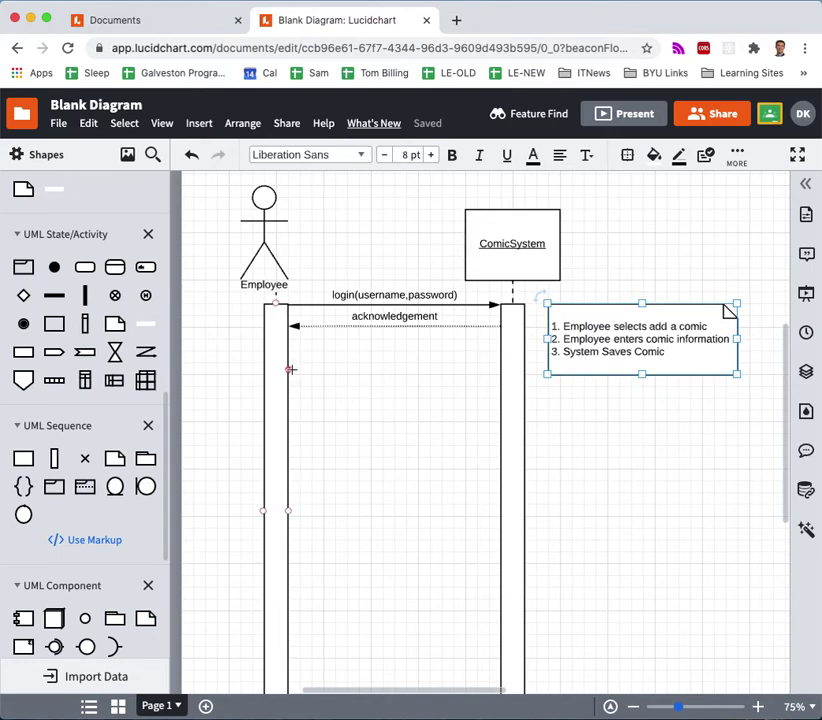
Step: Draw a message arrow from Employee's bar to ComicSystem's bar below the acknowledgement and label it "selectAddComicOption"
left_click_drag(290, 366, 502, 365)
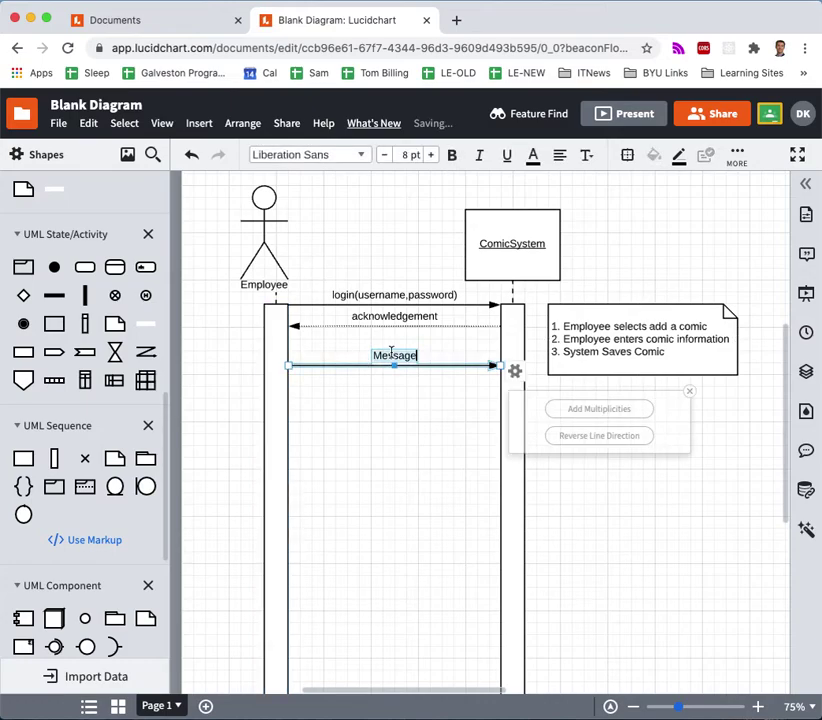
type("select")
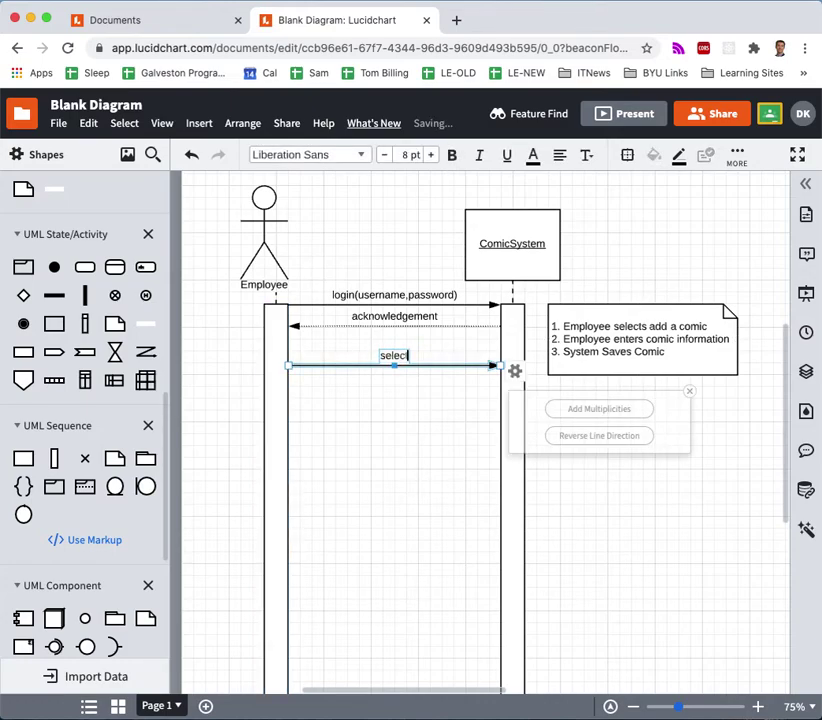
type("AddComicOp")
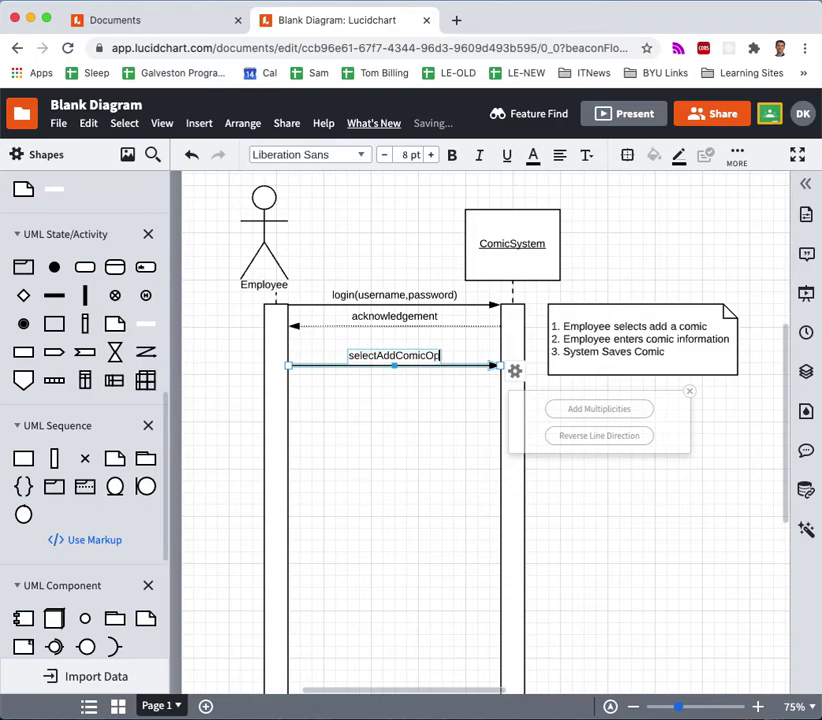
type("tion")
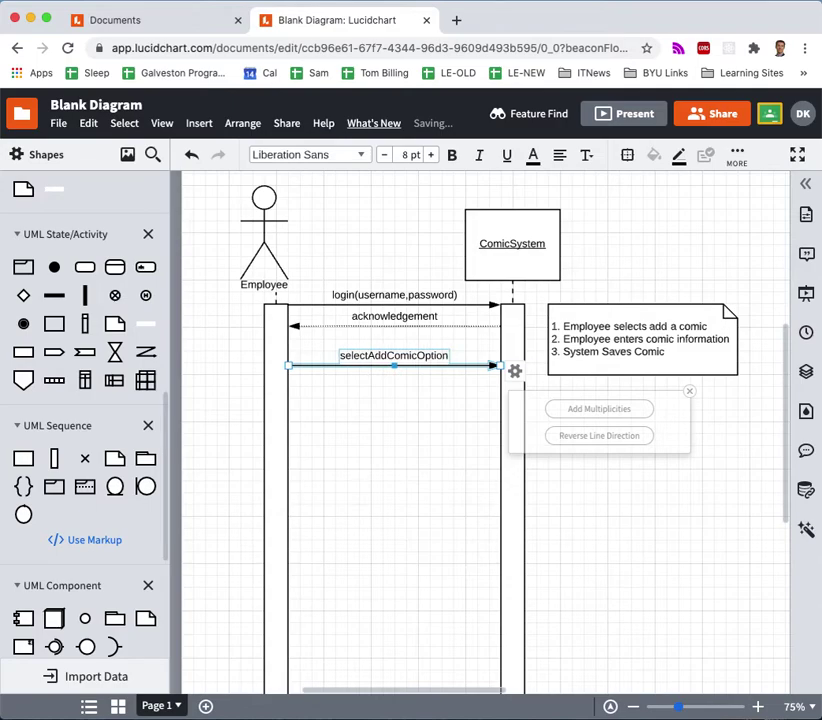
left_click(362, 439)
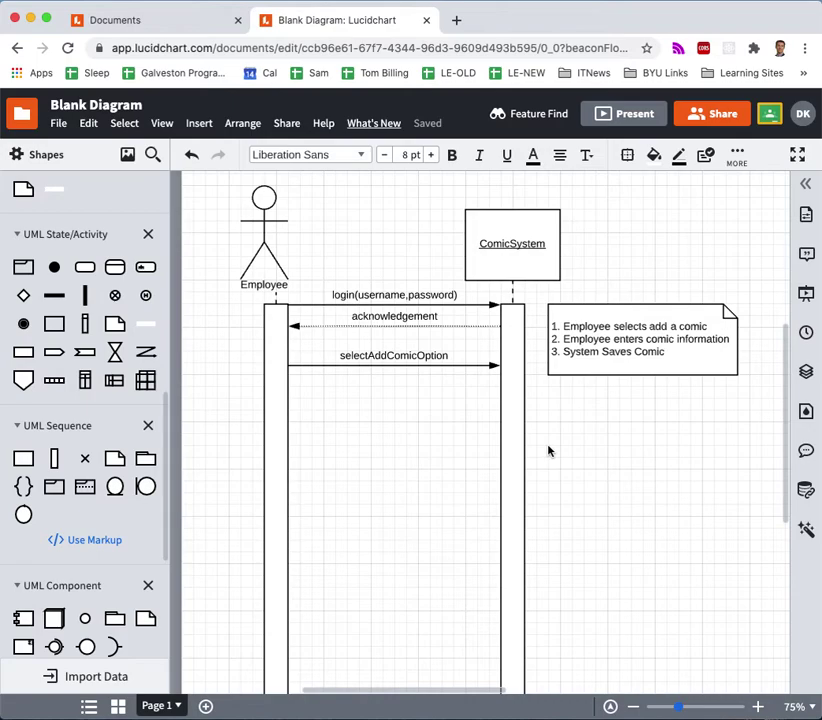
Step: Add a short nested Activation bar on the right edge of ComicSystem's bar below selectAddComicOption, and shift the note up and right for space
left_click_drag(603, 342, 580, 318)
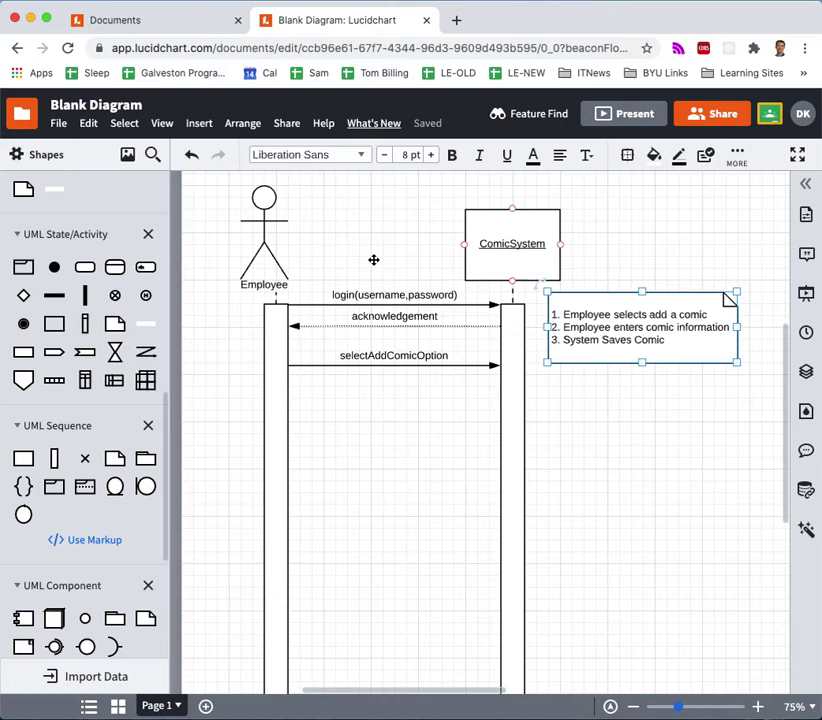
left_click_drag(54, 458, 527, 431)
left_click_drag(622, 345, 633, 343)
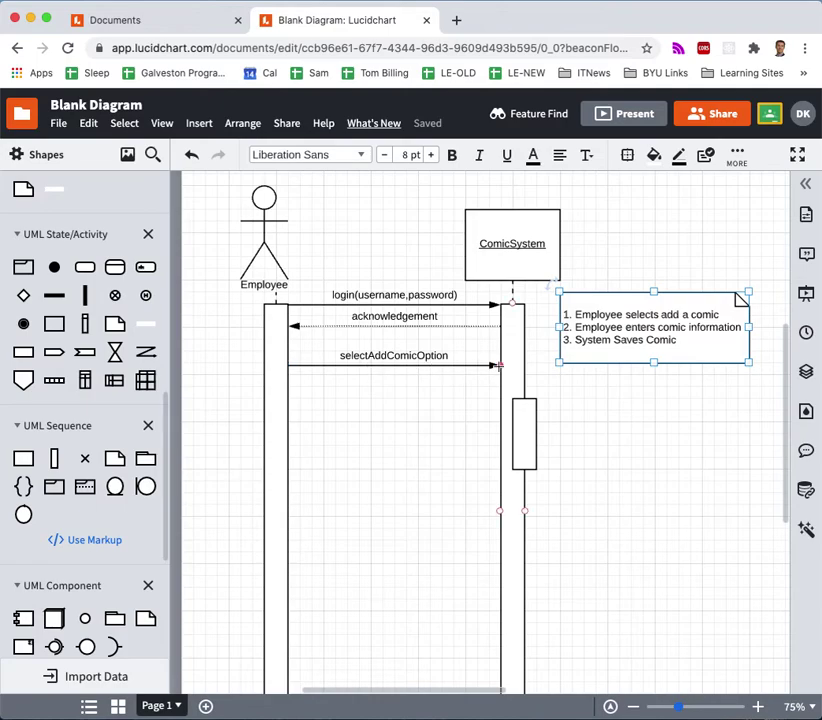
Step: Draw a self-message from ComicSystem's main bar to the top of its nested bar and label it "showComicInputScreen"
left_click_drag(527, 366, 541, 392)
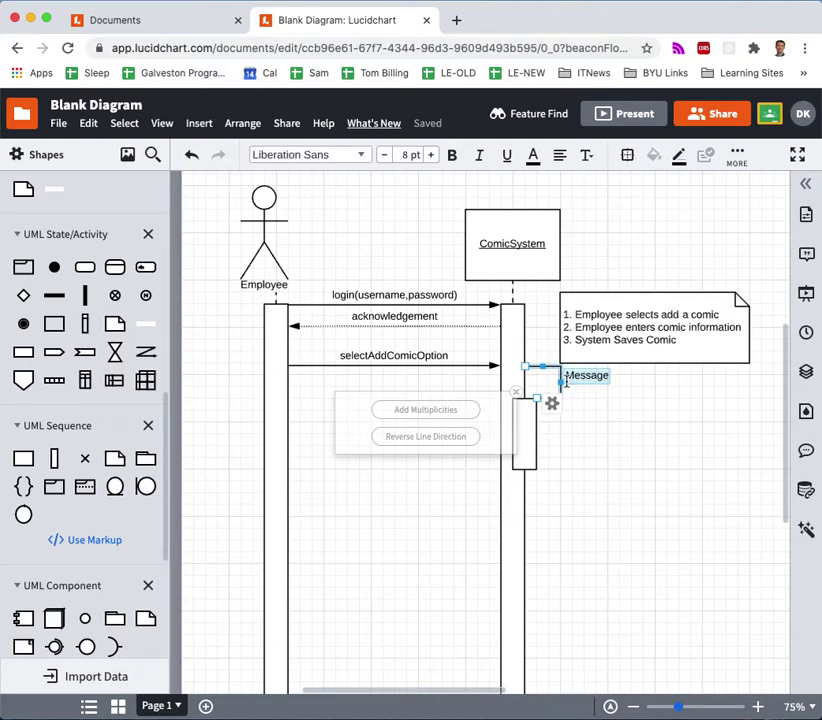
type("showComic")
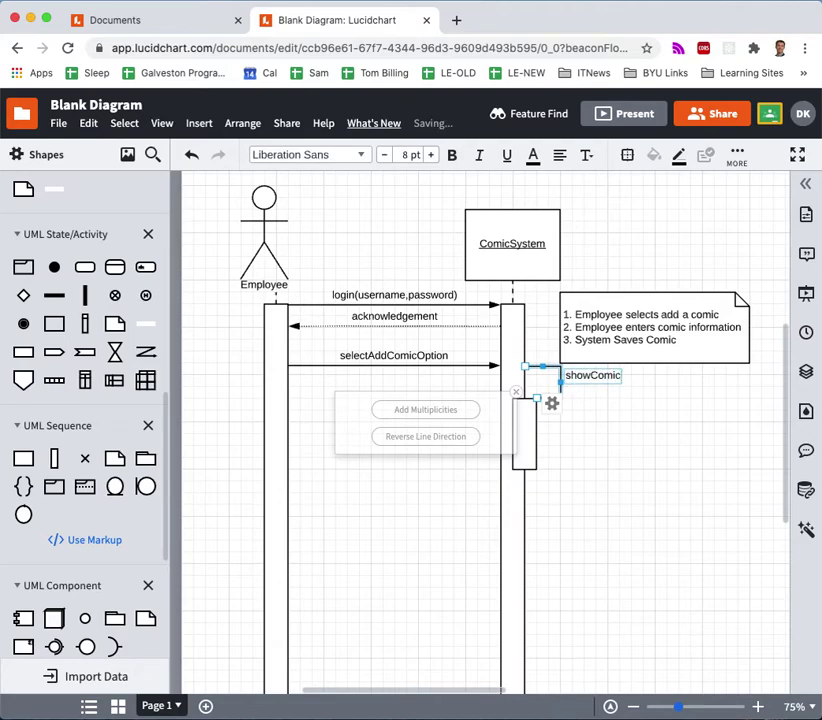
type("InputScre")
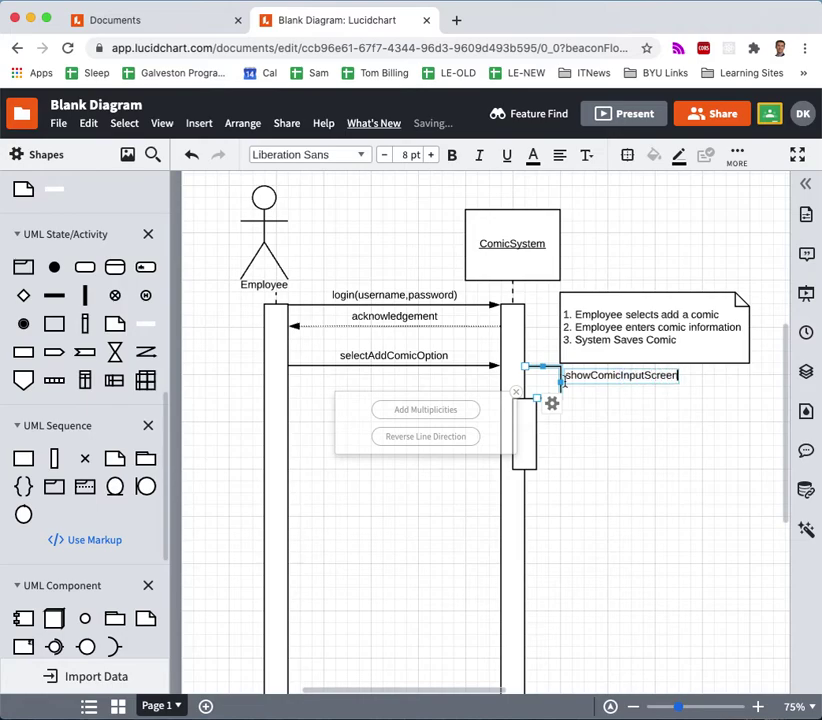
type("en")
left_click(651, 481)
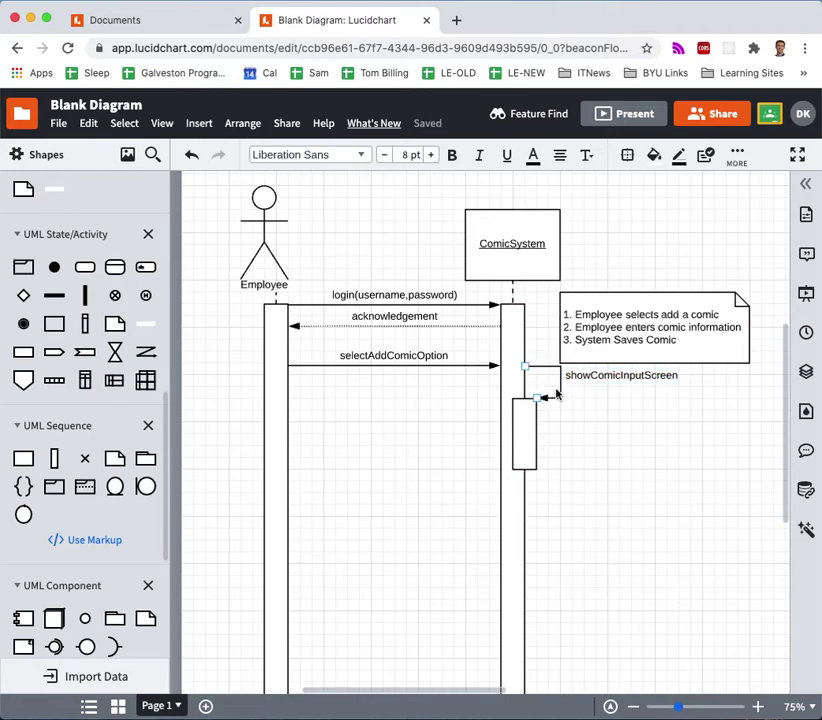
left_click(521, 455)
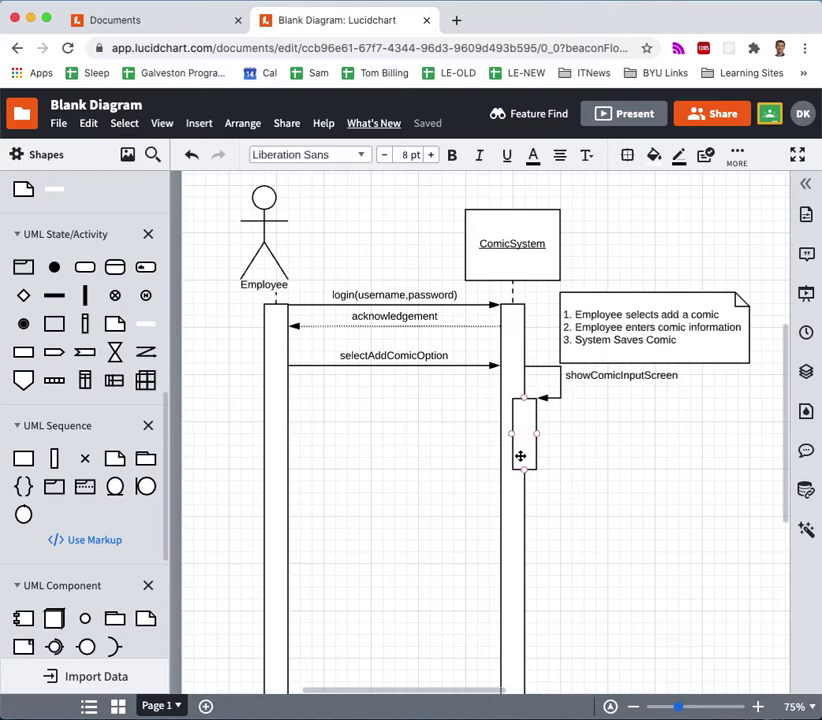
Step: Draw a message arrow from Employee's bar to ComicSystem's bar below the nested bar and label it "enterComicInformation(title,issue,publisher,condition)"
left_click(226, 239)
left_click_drag(289, 480, 494, 484)
double_click(378, 474)
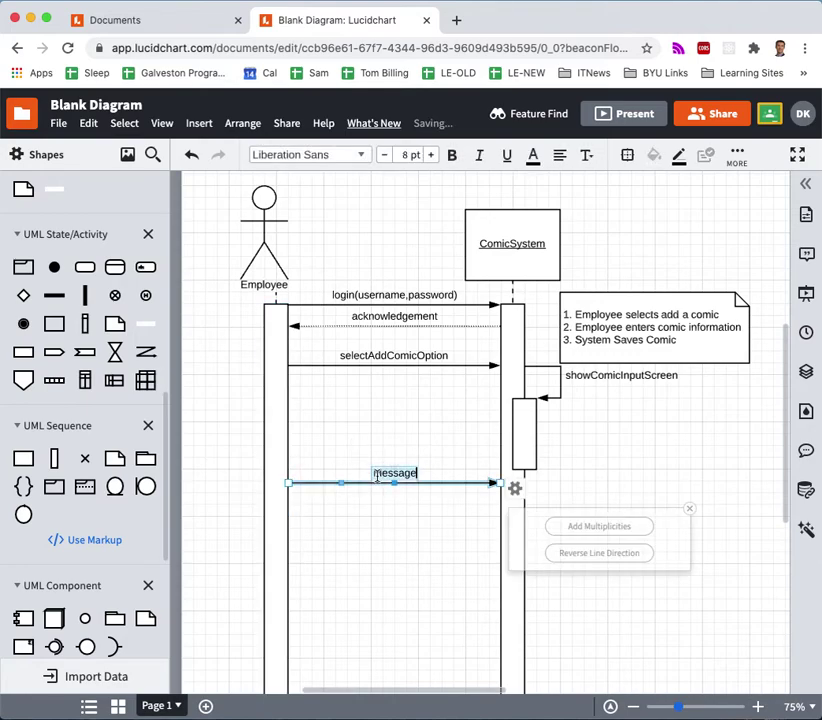
type("enterComic")
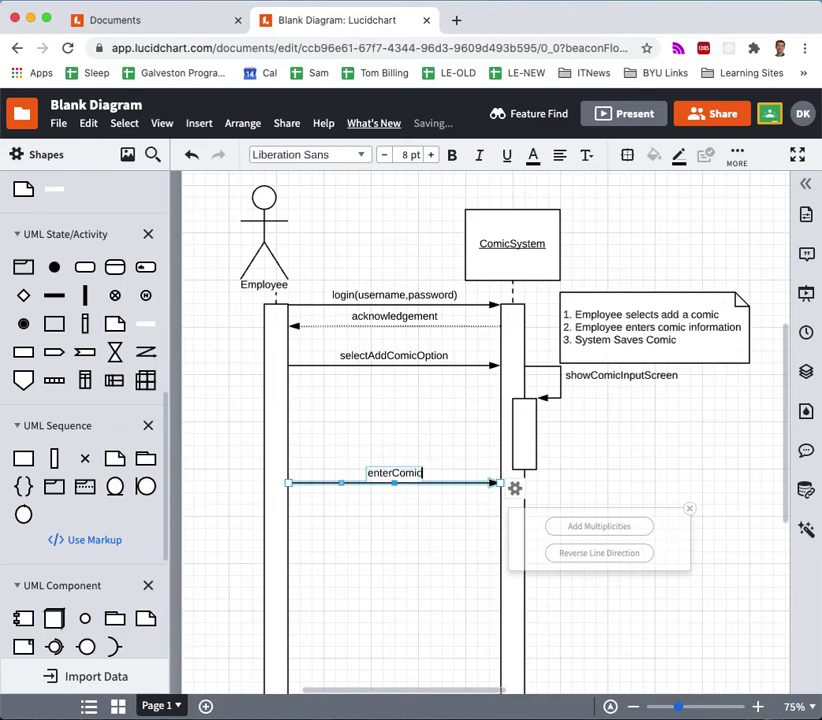
type("Information")
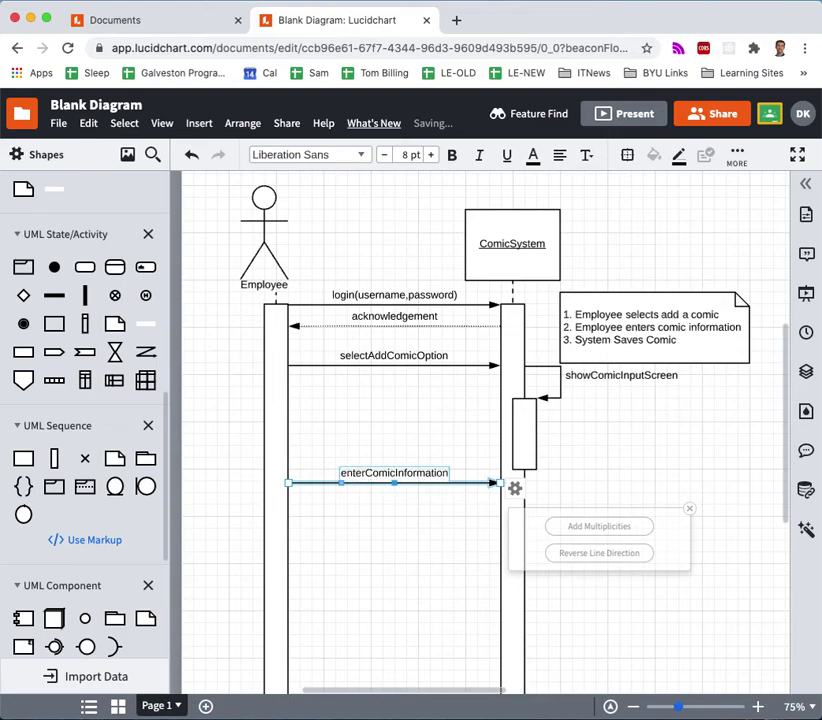
type("(title")
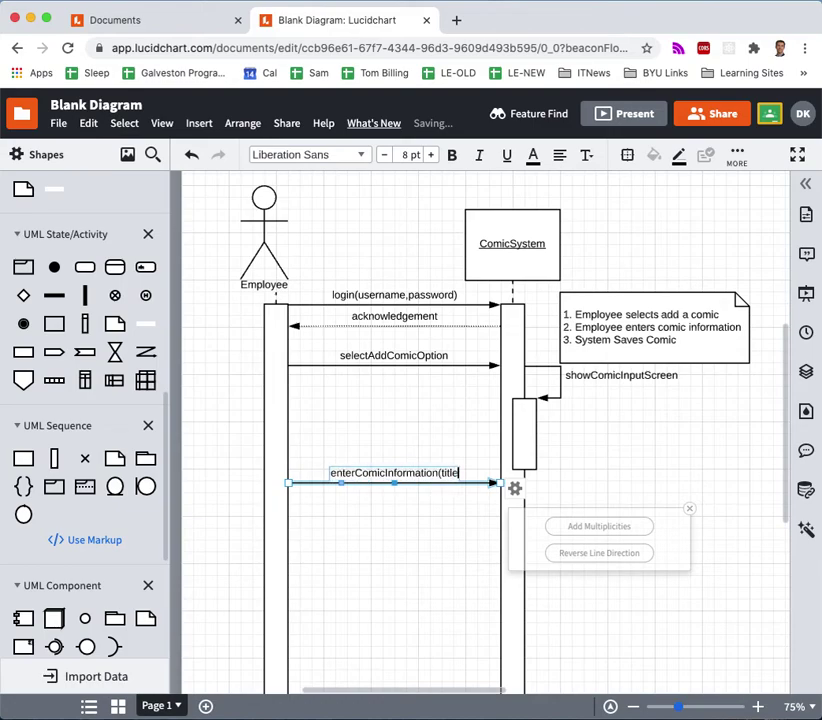
type(",issue,")
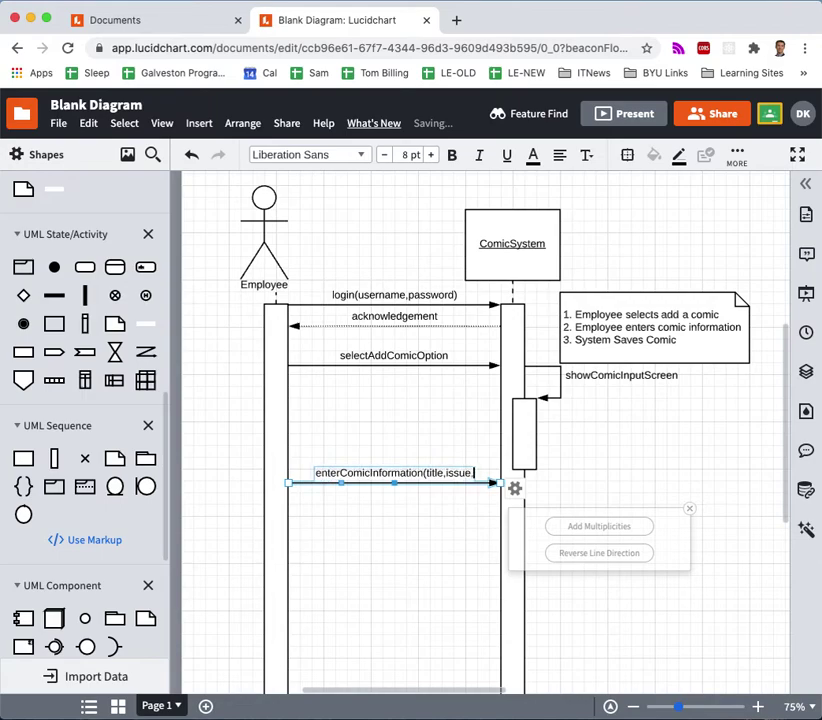
type("publisher")
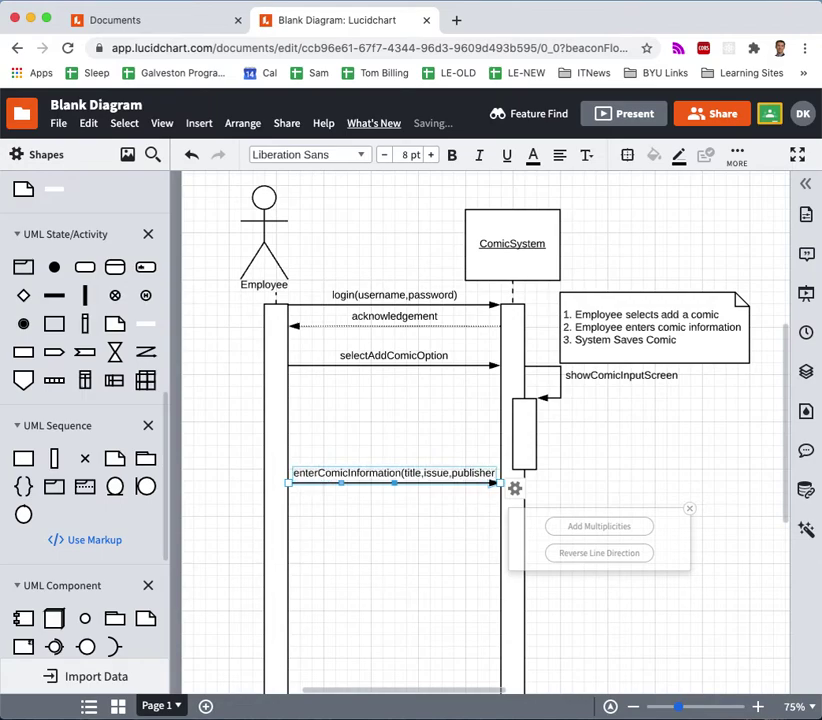
type(",d")
type("ondition)")
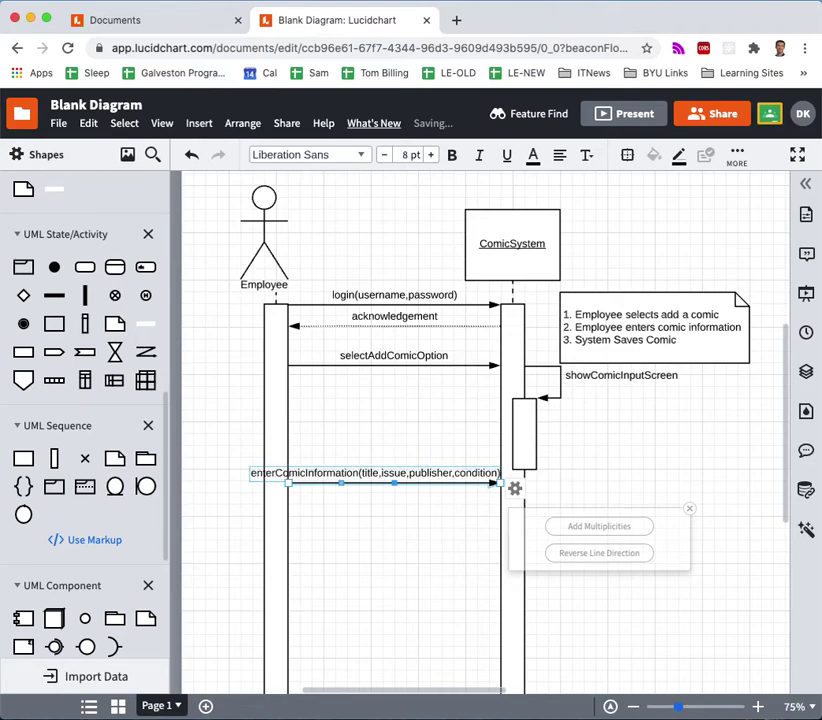
left_click(594, 440)
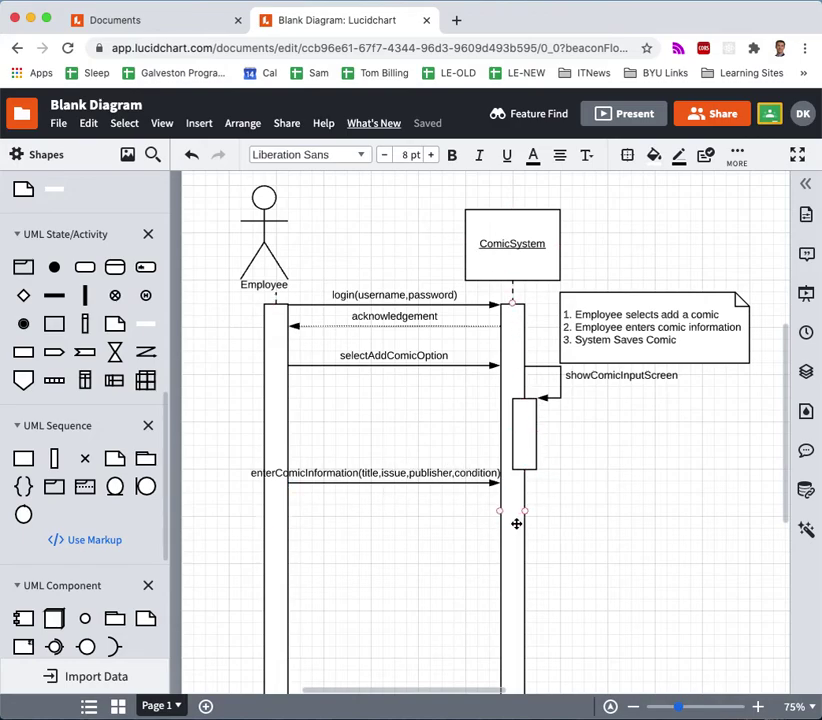
Step: Shift ComicSystem's main activation bar, its object box and the lower end of its lifeline to the right to widen the message area
left_click_drag(519, 523, 536, 525)
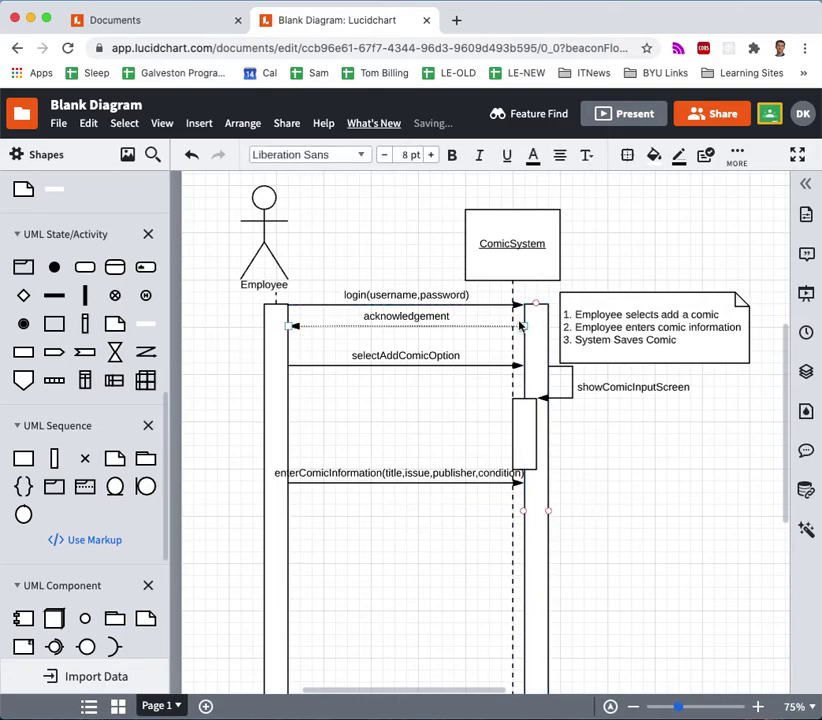
left_click_drag(516, 261, 536, 258)
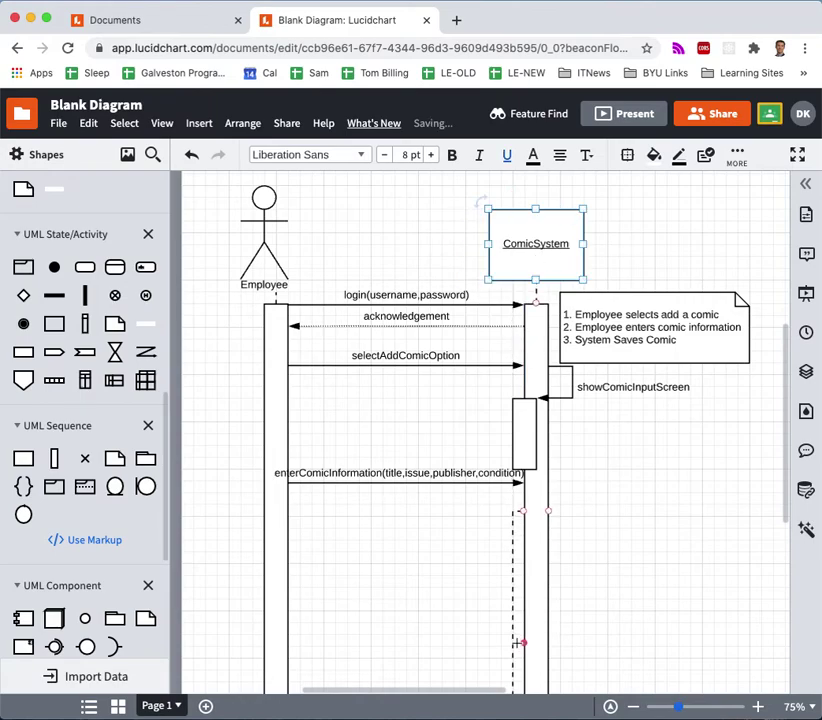
scroll(525, 645, "down", 3)
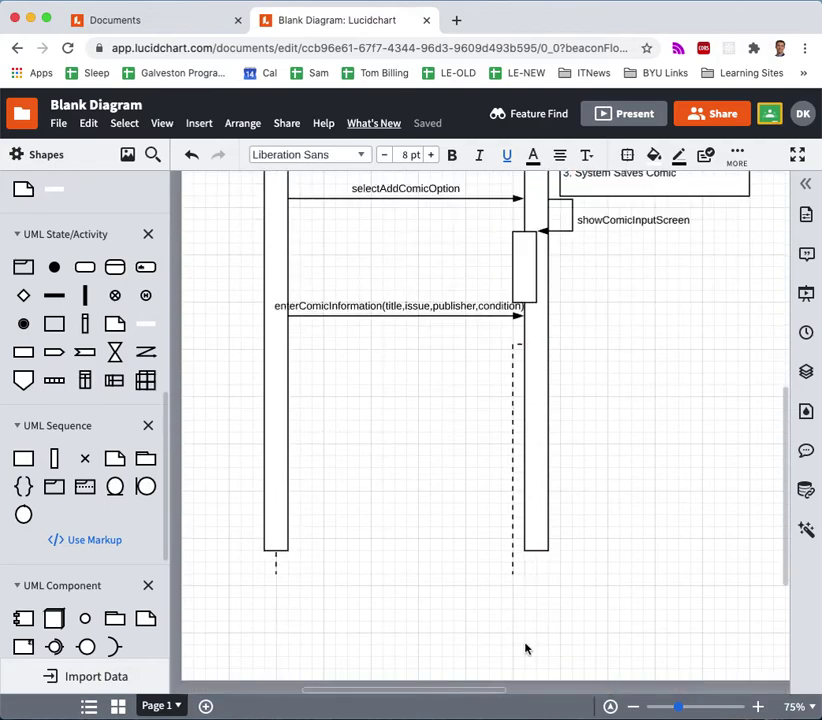
left_click_drag(511, 572, 536, 574)
scroll(580, 540, "up", 3)
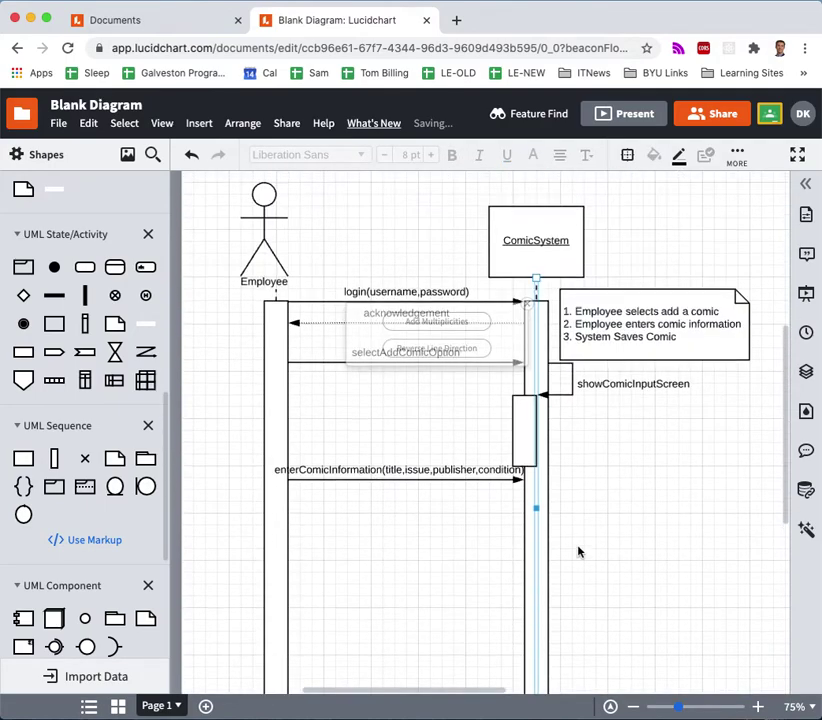
left_click(576, 548)
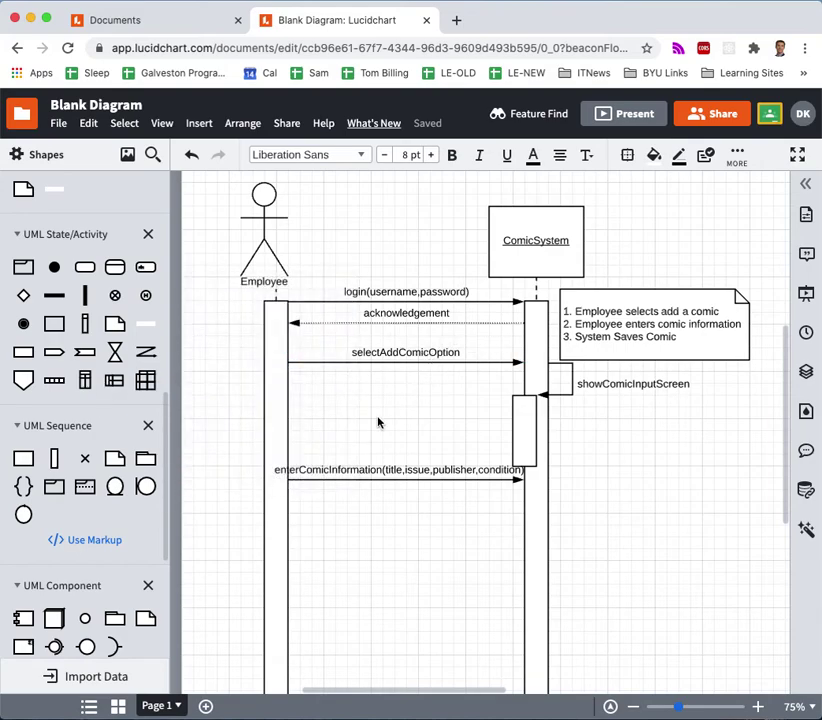
Step: Add a second nested Activation bar to ComicSystem's bar below enterComicInformation, and realign the first nested bar onto the main bar's right edge
left_click(312, 478)
left_click(571, 487)
left_click_drag(72, 458, 552, 528)
mouse_move(536, 455)
left_mouse_down()
mouse_move(532, 446)
mouse_move(551, 449)
left_mouse_up()
left_click_drag(552, 536, 557, 548)
Step: Draw a self-message from ComicSystem's main bar to the second nested bar and label it "checkForDuplicates"
left_click_drag(549, 480, 562, 500)
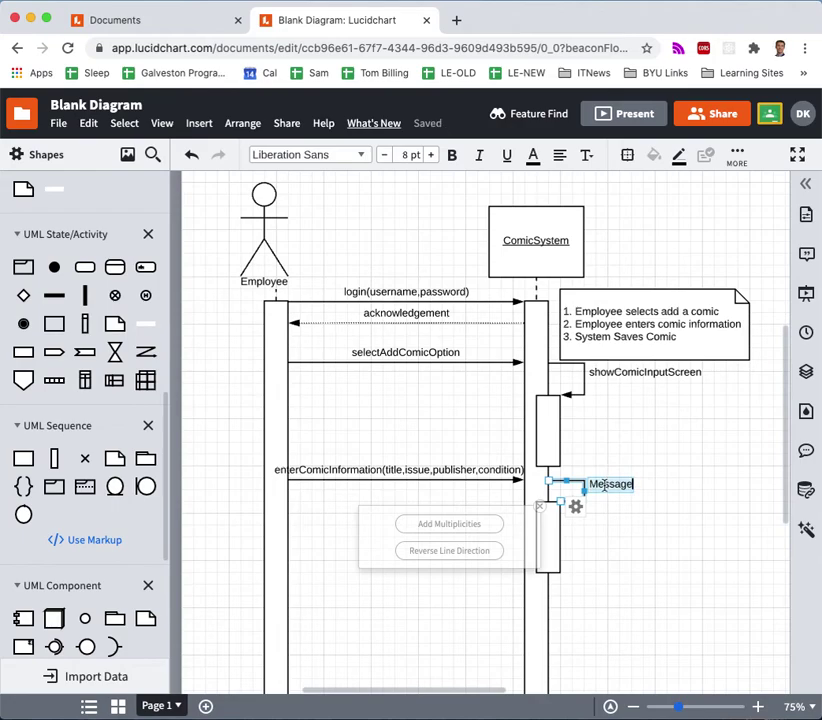
type("checkF")
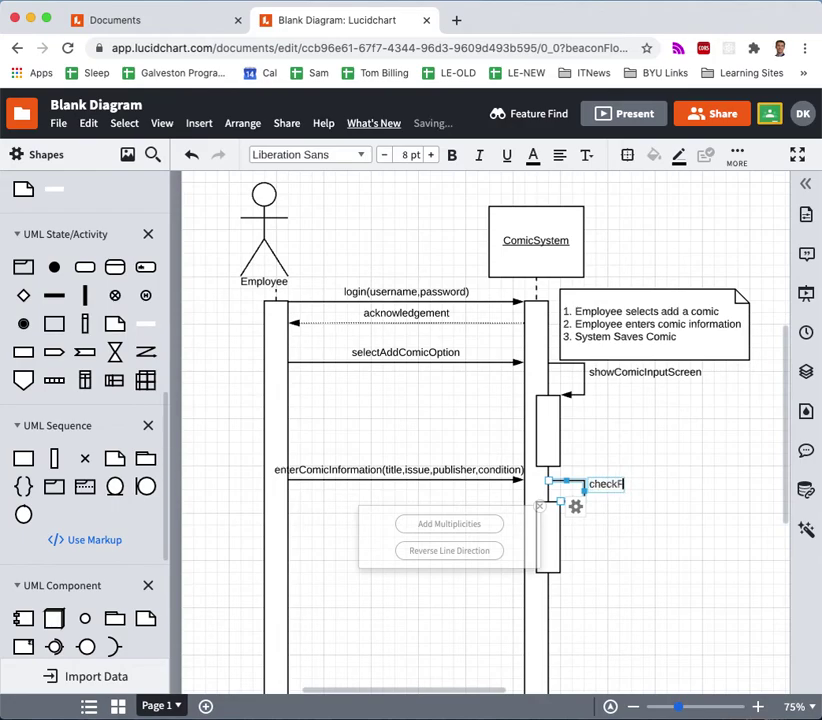
type("orDuplicates")
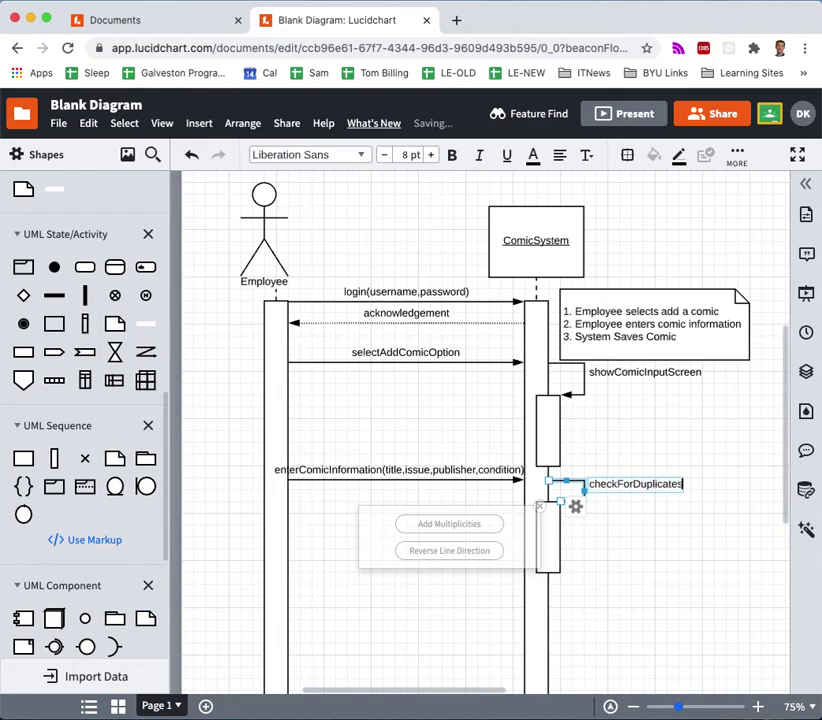
left_click(580, 547)
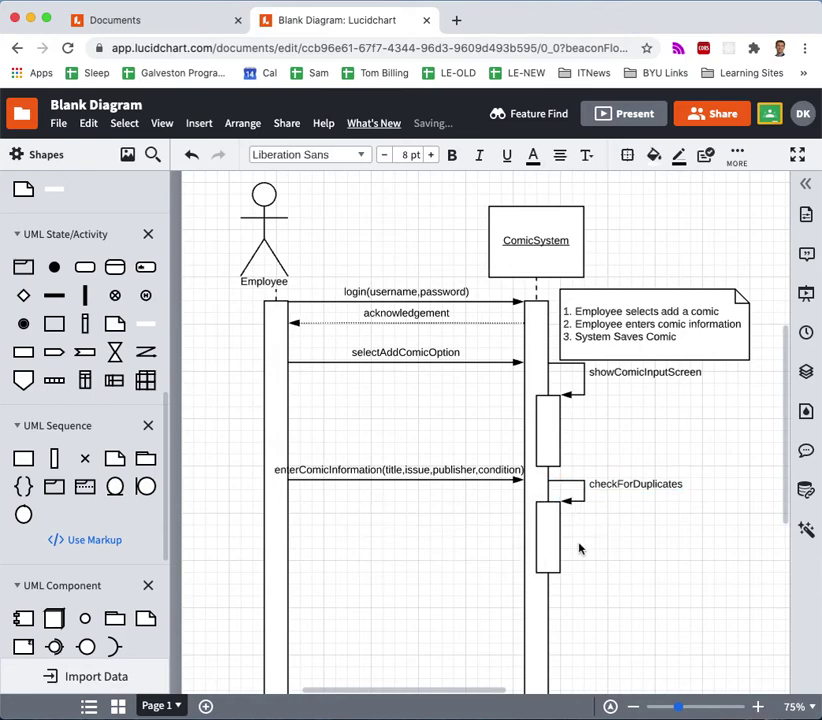
Step: Add a third nested Activation bar on the right edge of ComicSystem's bar, below the checkForDuplicates bar
scroll(578, 548, "down", 2)
scroll(579, 547, "down", 1)
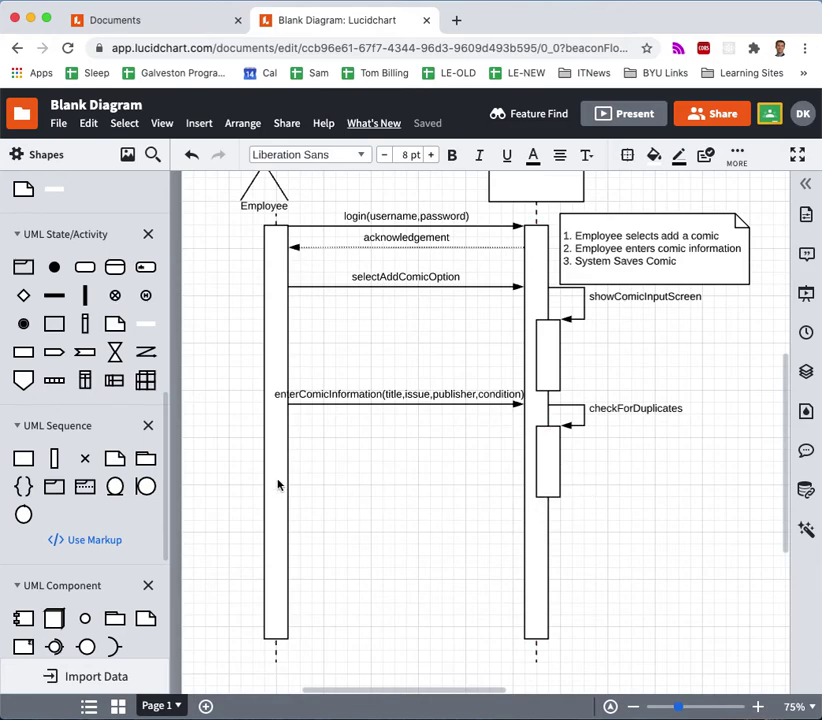
left_click_drag(54, 458, 549, 566)
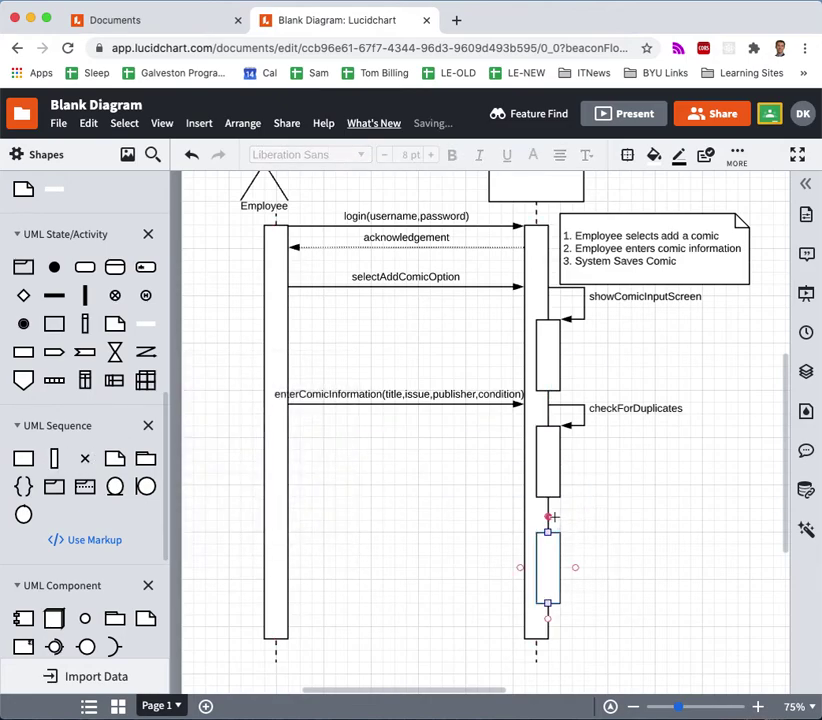
Step: Draw a self-message from ComicSystem's main bar to the third nested bar and label it "saveComic"
mouse_move(548, 520)
left_mouse_down()
mouse_move(593, 540)
mouse_move(562, 533)
left_mouse_up()
double_click(562, 533)
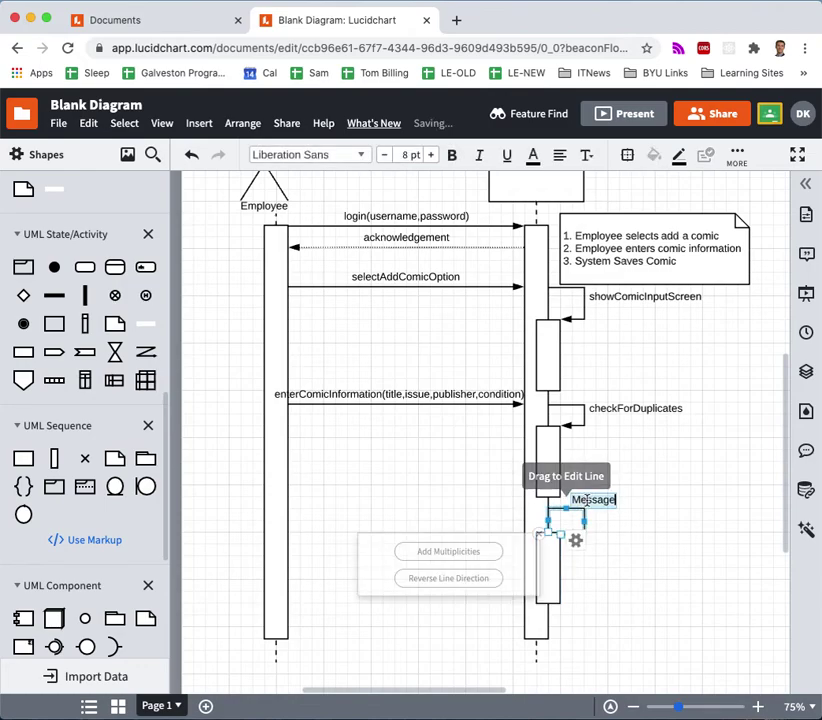
type("saveComic")
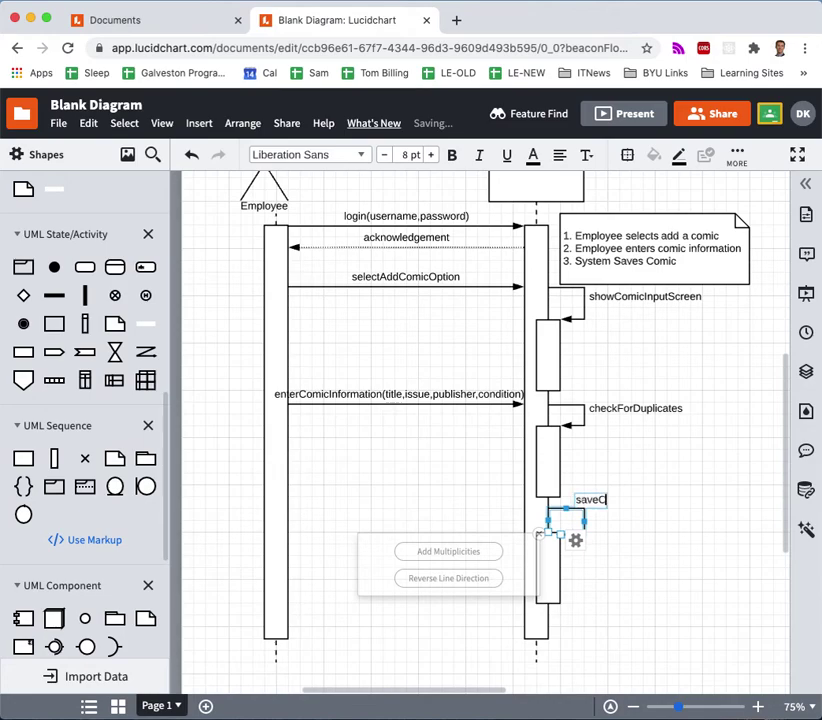
left_click(710, 570)
scroll(653, 564, "up", 2)
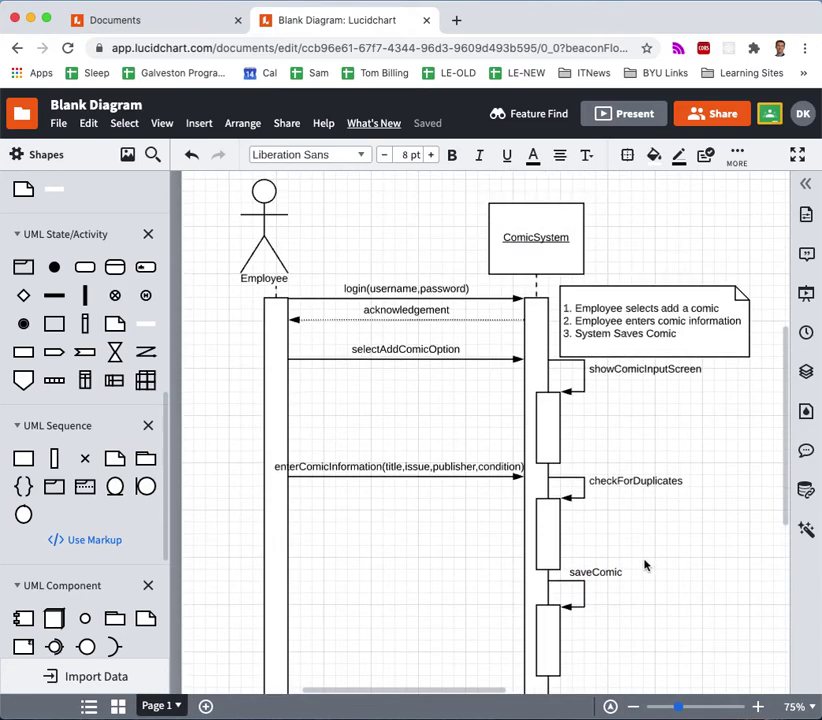
left_click(567, 335)
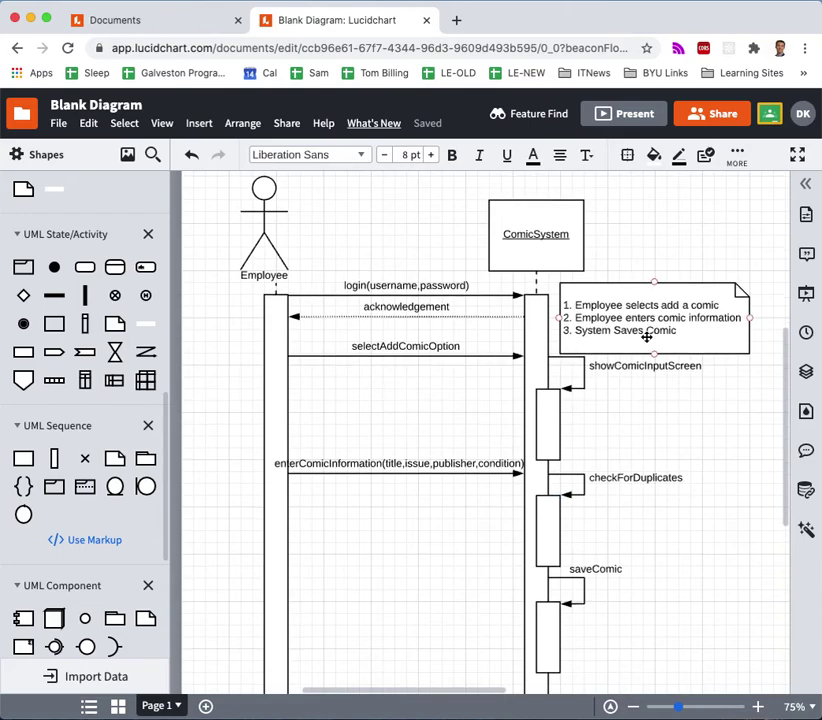
scroll(600, 330, "down", 1)
left_click(539, 319)
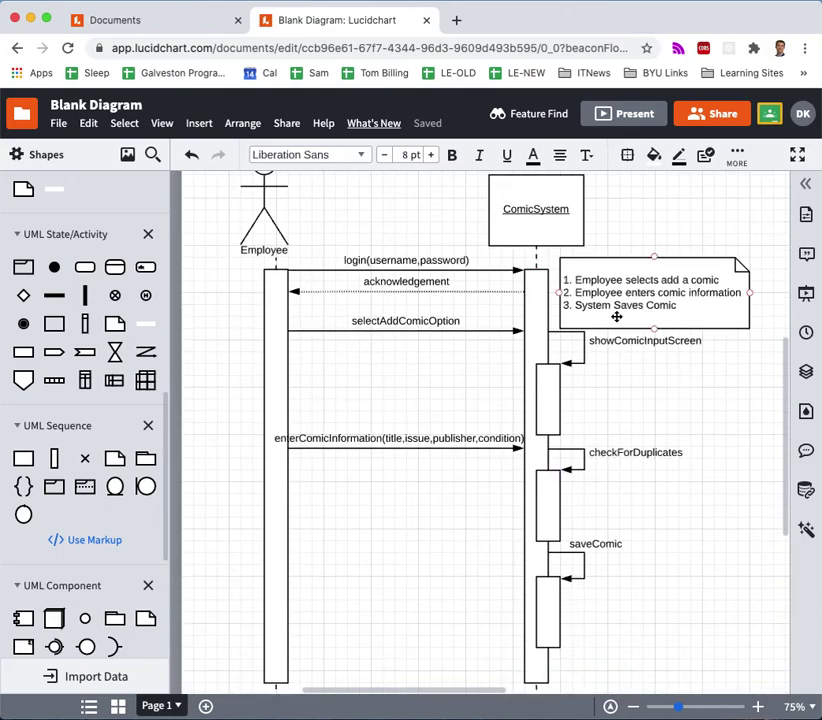
left_click(626, 453)
left_click(478, 364)
Step: Draw a return message from the bottom of ComicSystem's main bar to Employee's bar, label it "ackknowledgement", and place the label above the line
scroll(442, 650, "down", 1)
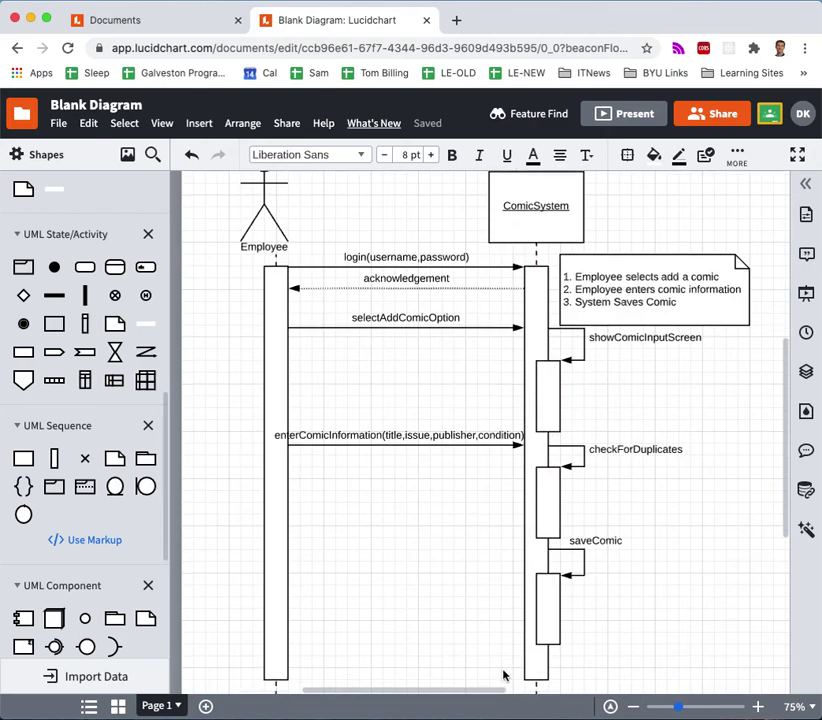
left_click_drag(521, 680, 301, 644)
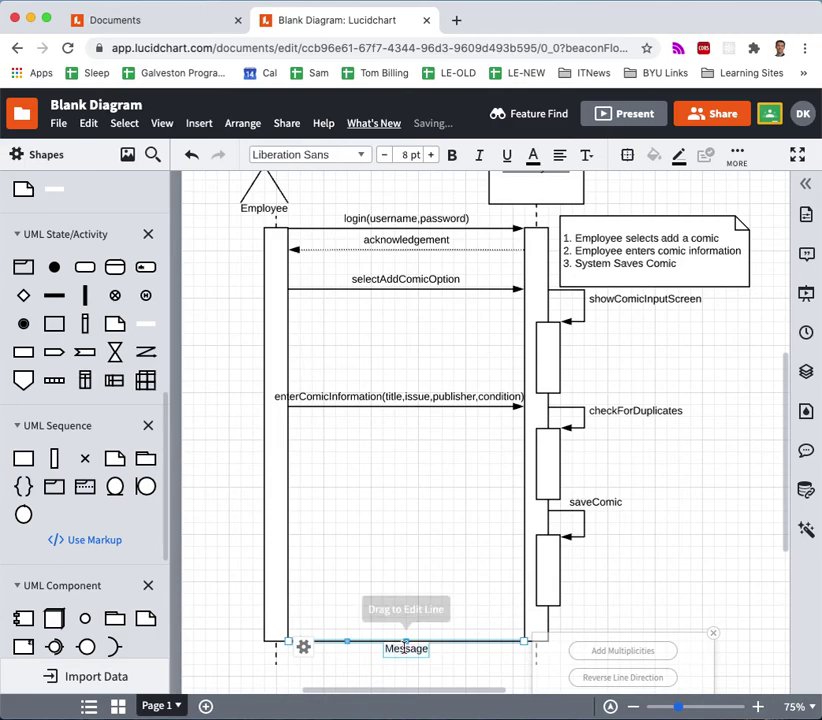
type("ack")
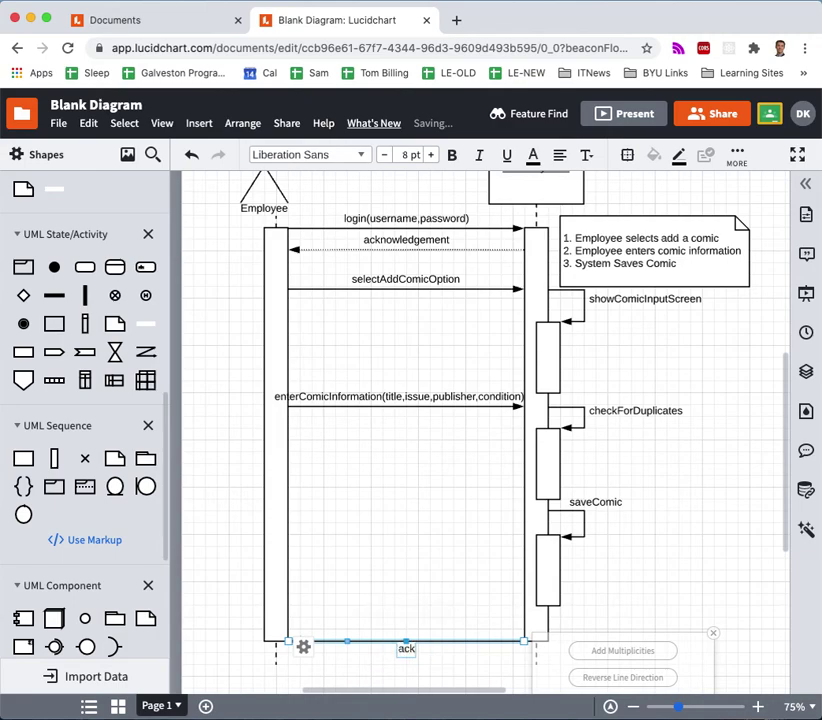
type("nowledgement")
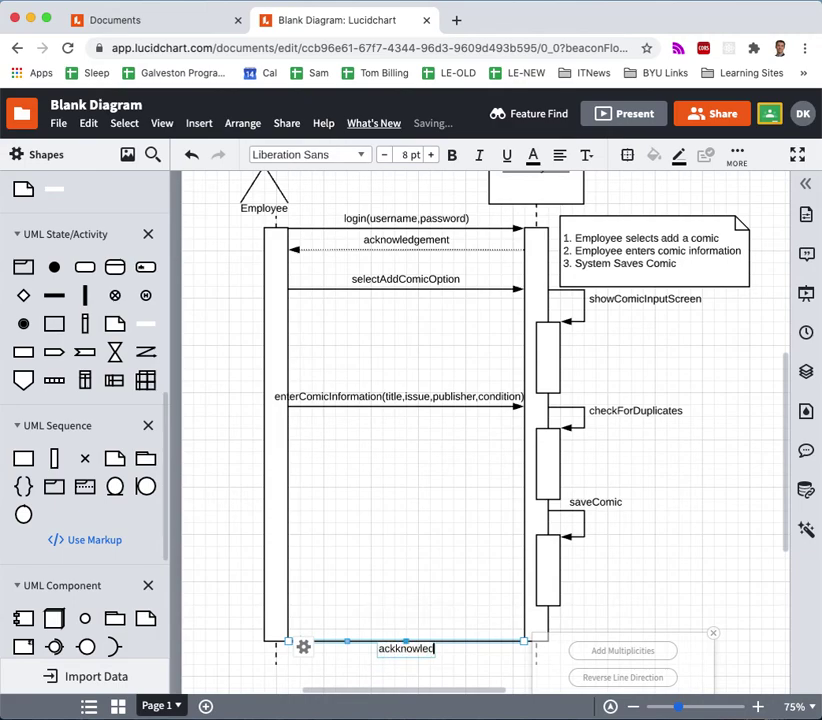
left_click(660, 599)
left_click_drag(387, 648, 390, 634)
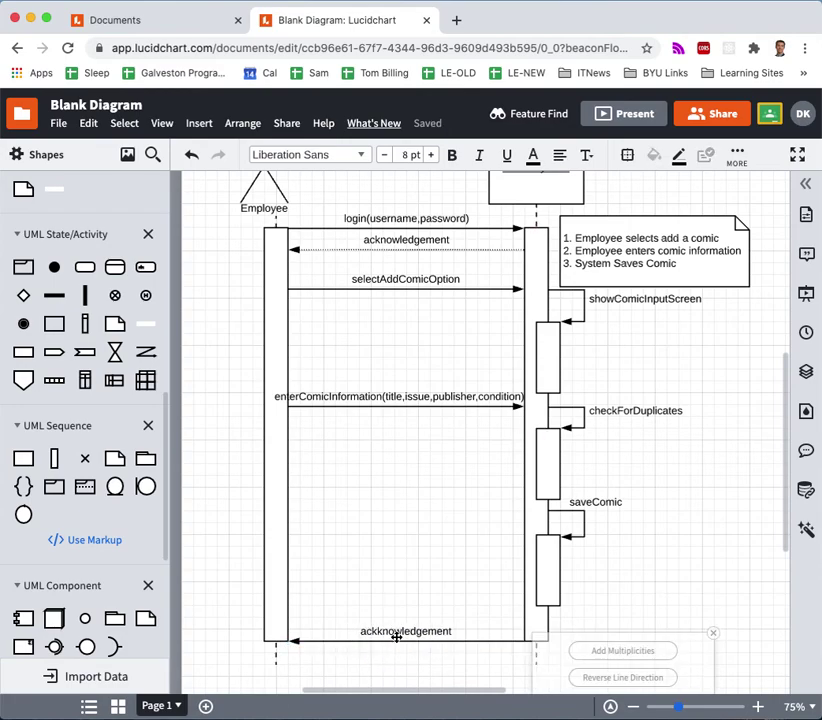
Step: Change the line style of the bottom return message from ComicSystem to Employee to dotted
left_click(483, 643)
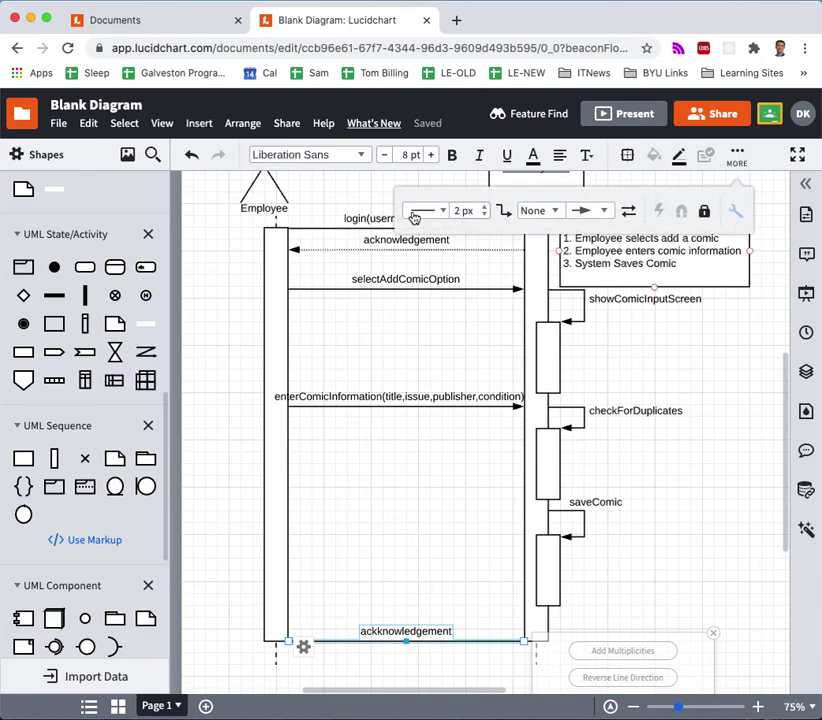
left_click(424, 211)
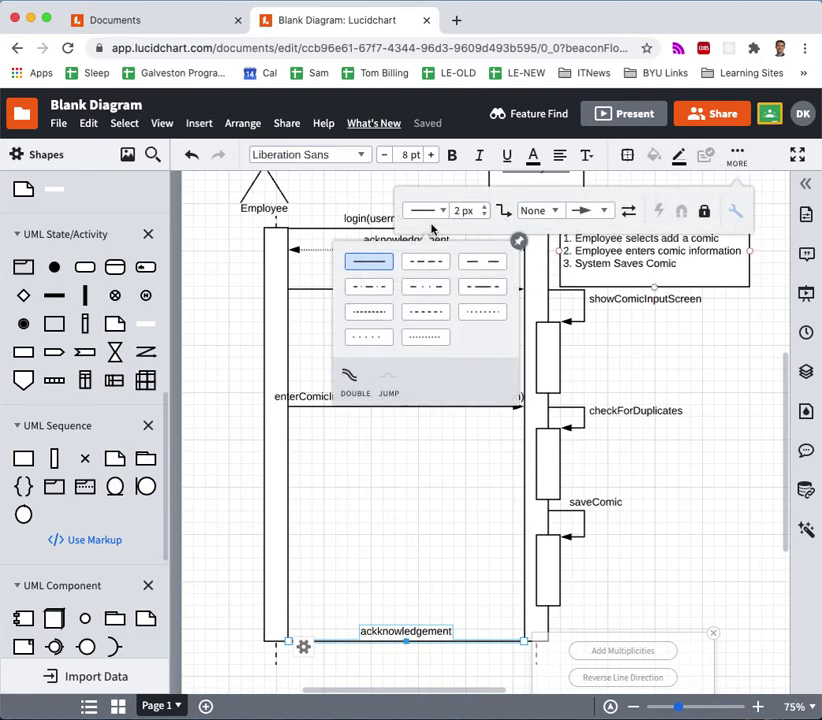
left_click(450, 334)
left_click(694, 369)
scroll(692, 384, "up", 2)
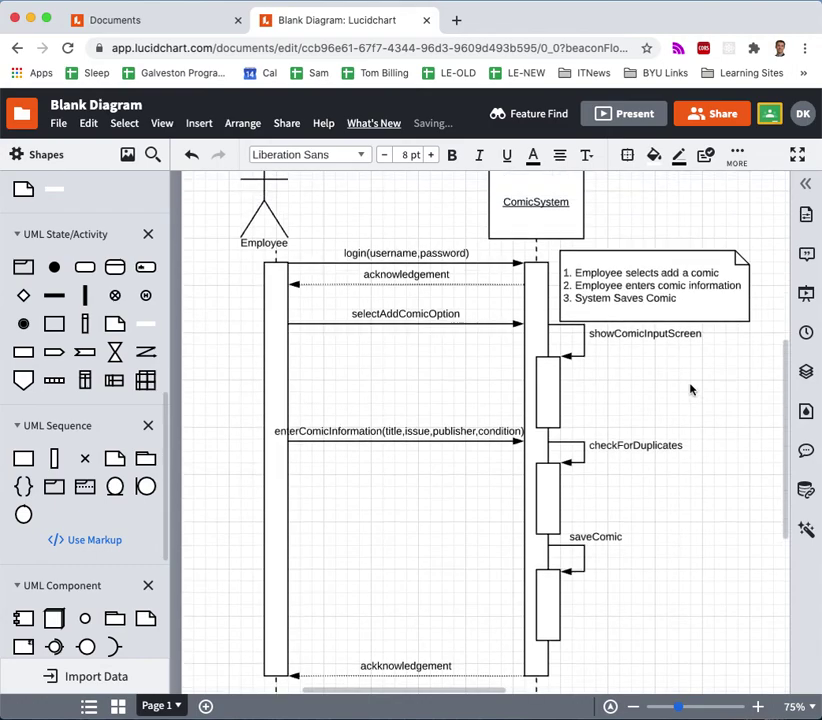
scroll(690, 387, "up", 2)
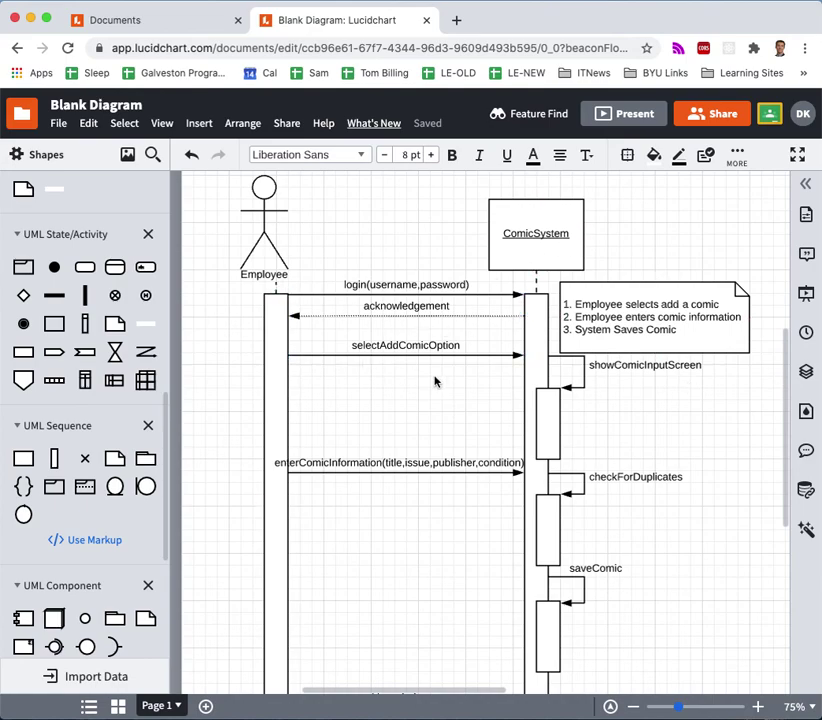
scroll(468, 609, "down", 1)
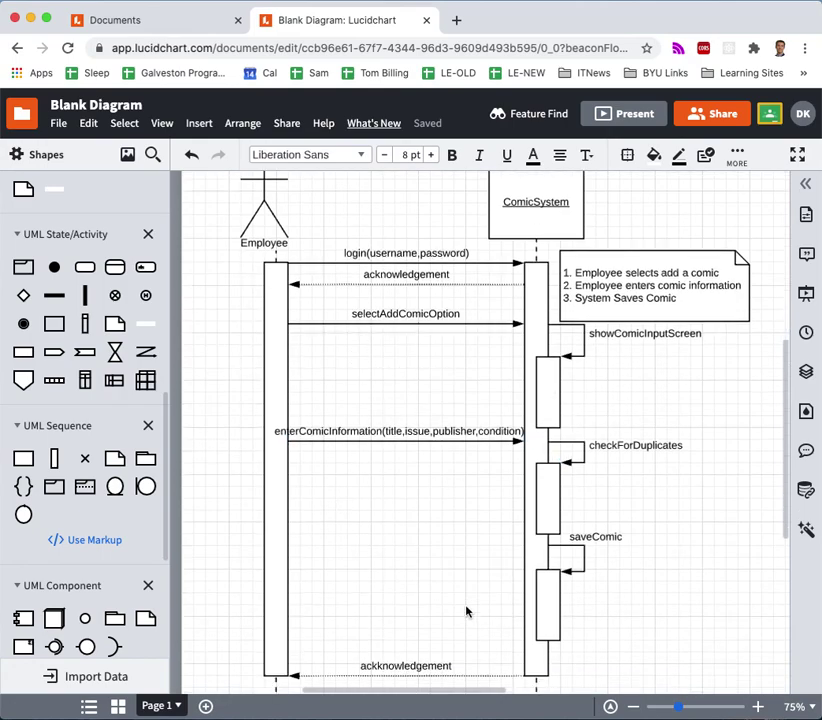
scroll(455, 620, "down", 3)
scroll(455, 620, "up", 3)
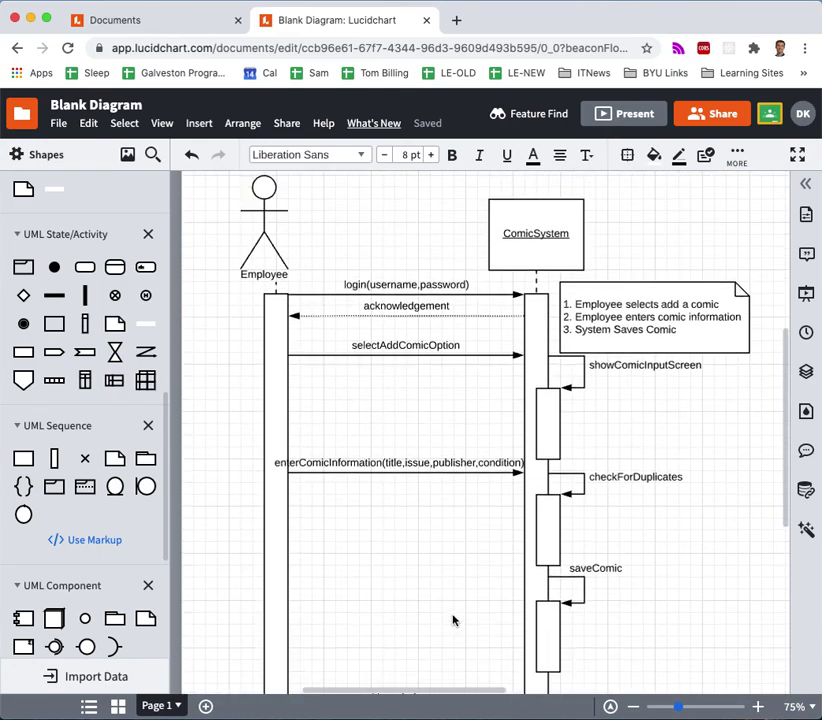